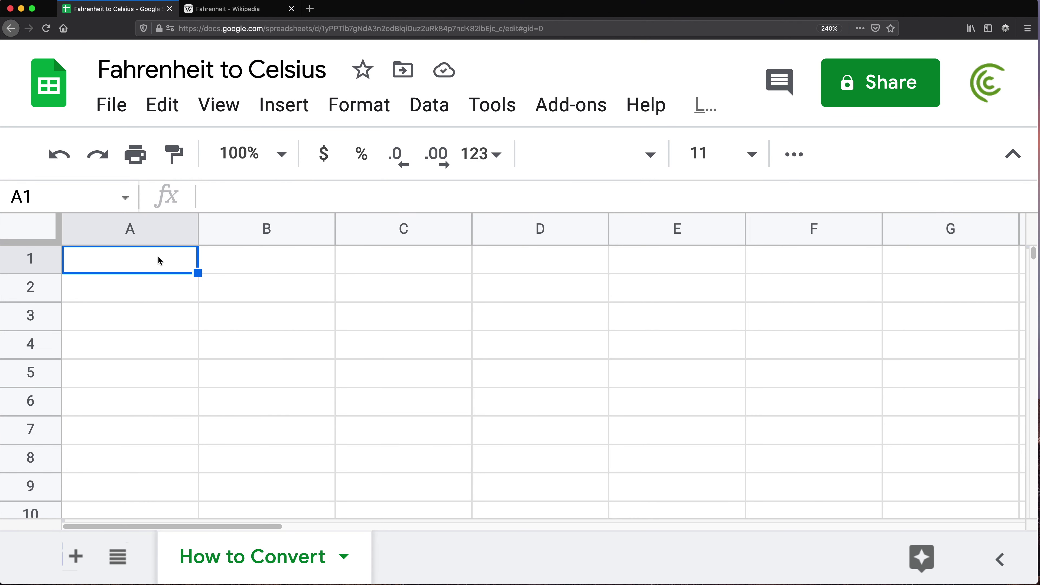
Enter headers F in A1 and C in B1, and 80 in A2
type("F")
key("Tab")
type("C")
key("Return")
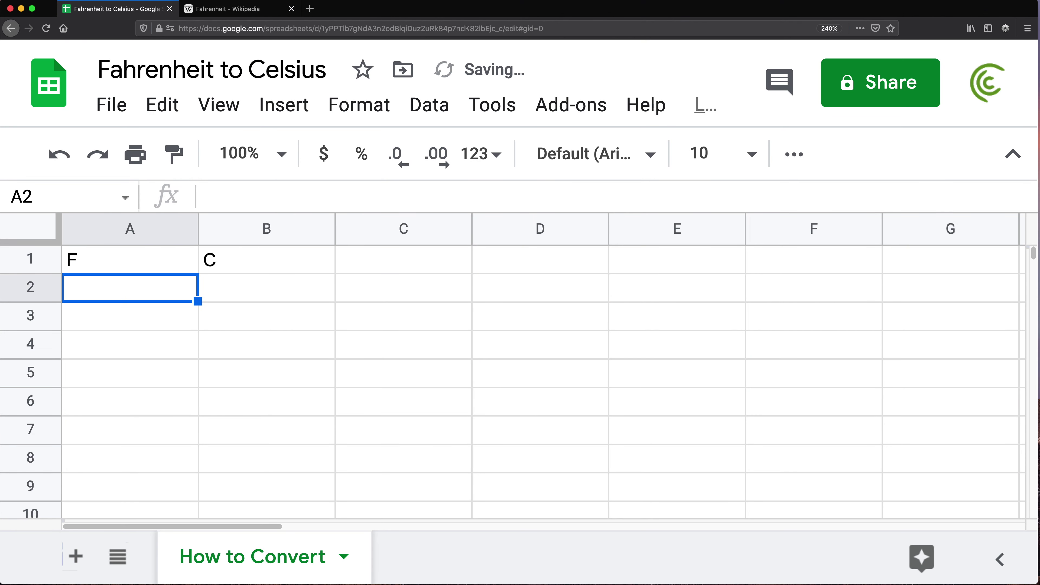
type("80")
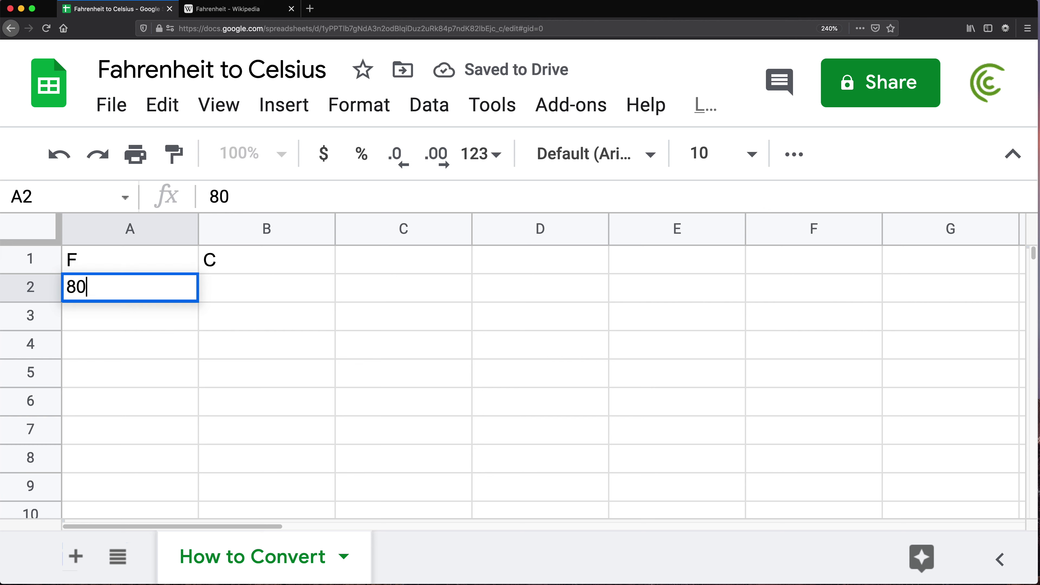
left_click(129, 259)
Enter =CONVERT(A2,"F","C") in B2, giving 26.66666667
left_click(266, 287)
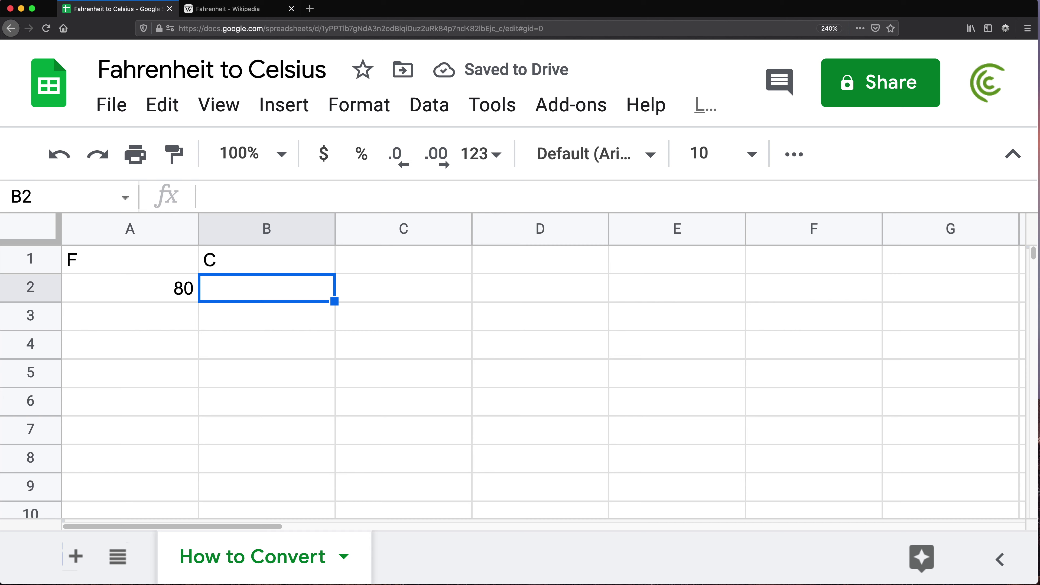
type("=")
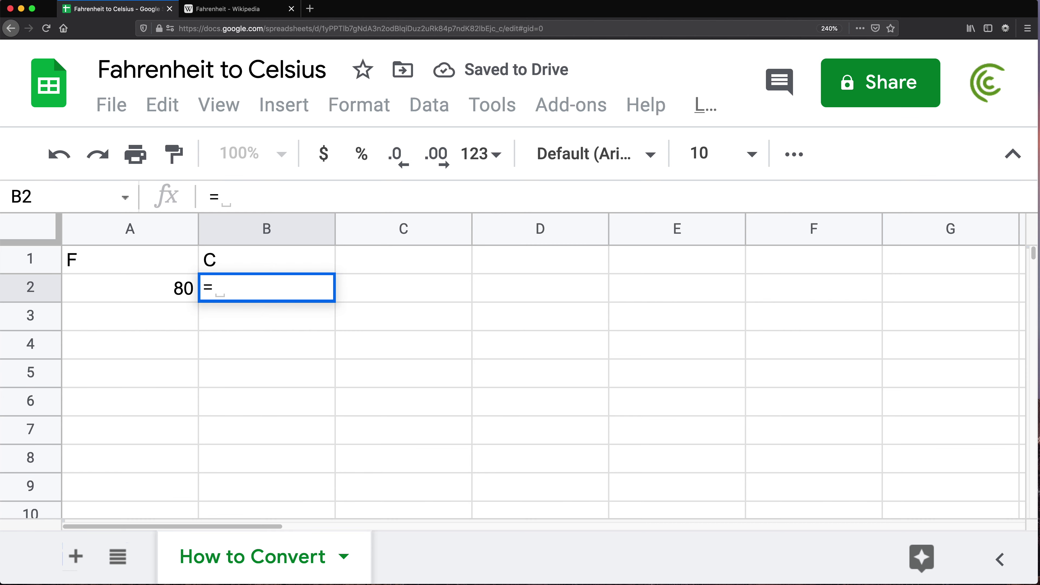
type("CONv")
key("Tab")
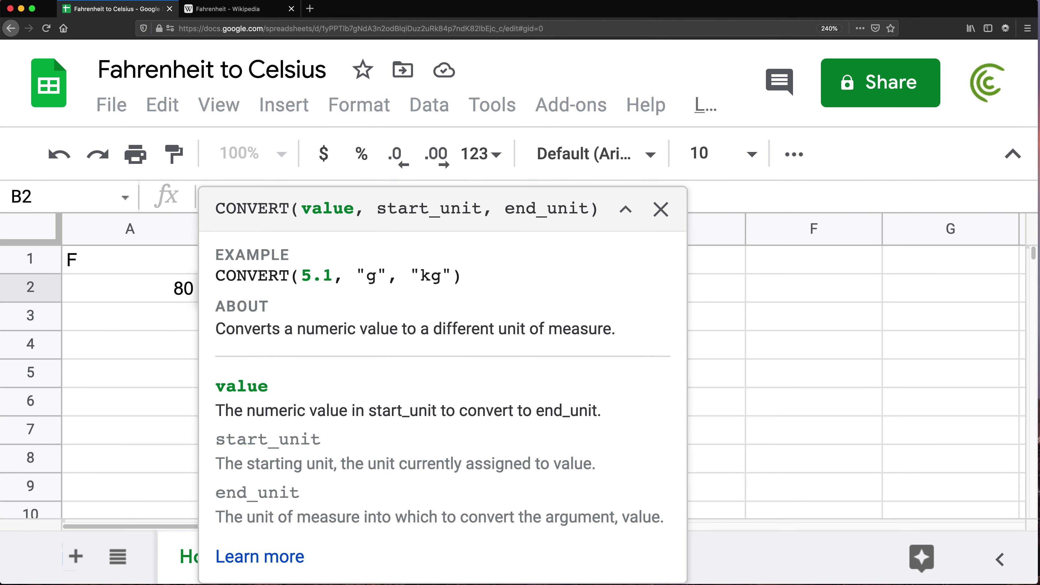
left_click(622, 212)
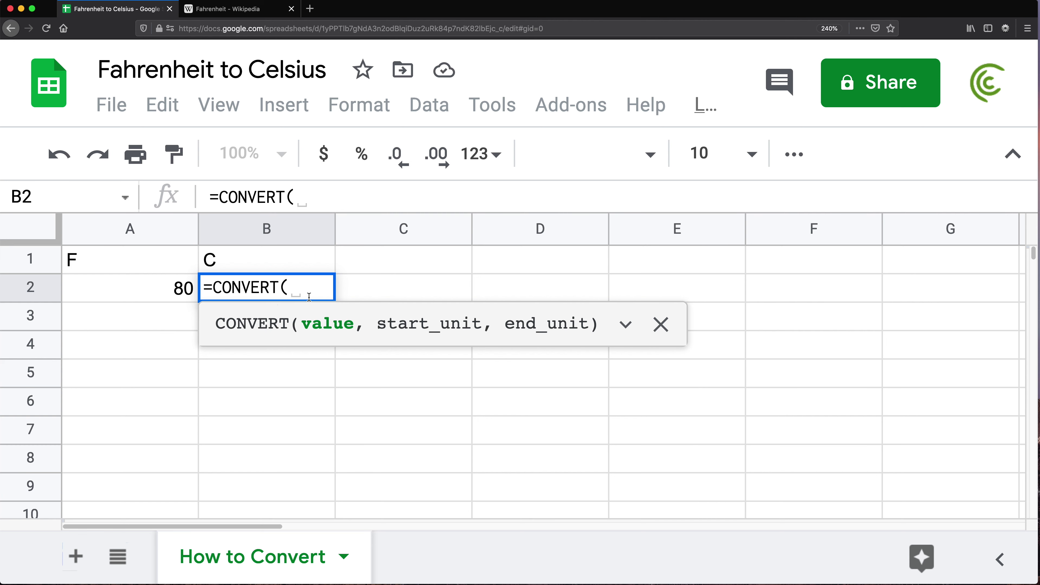
left_click(155, 291)
type(",")
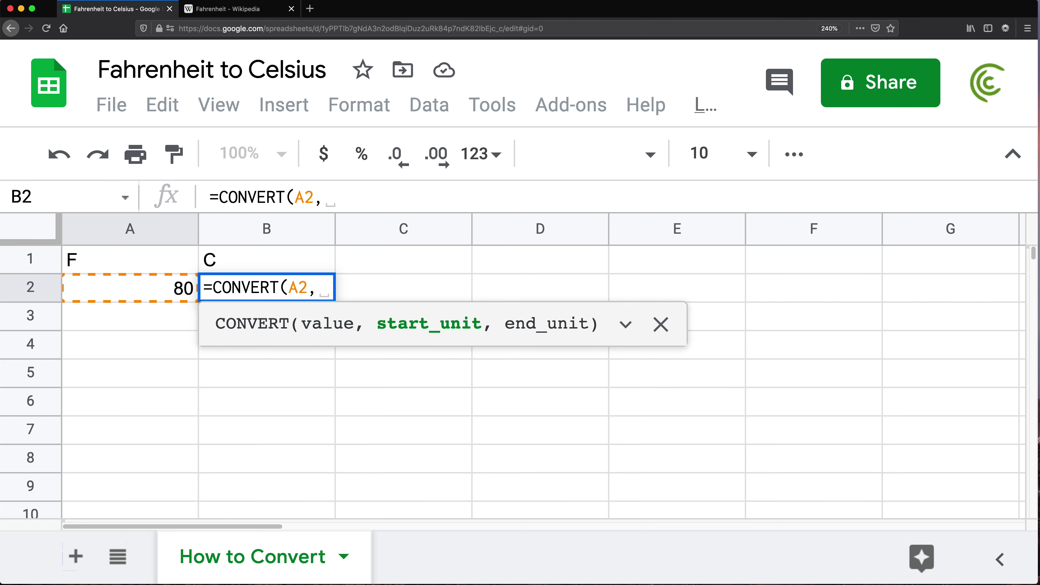
type("\"F\"")
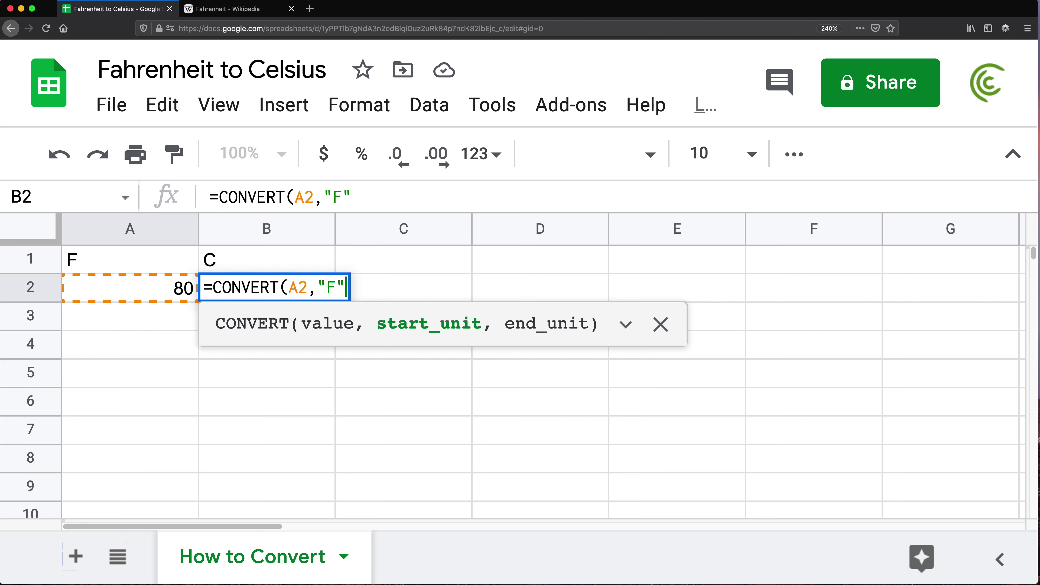
type(",")
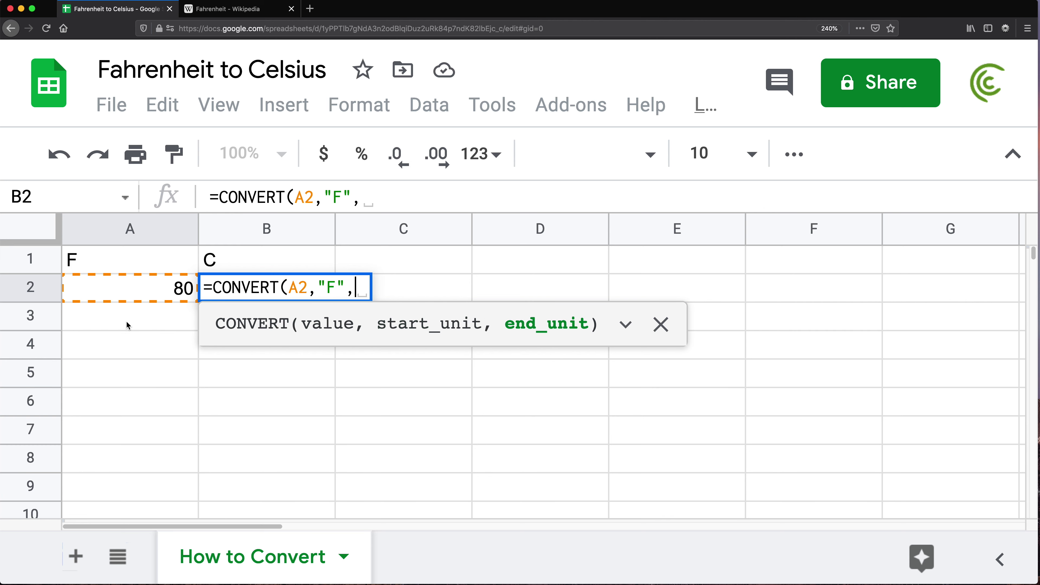
type("\"")
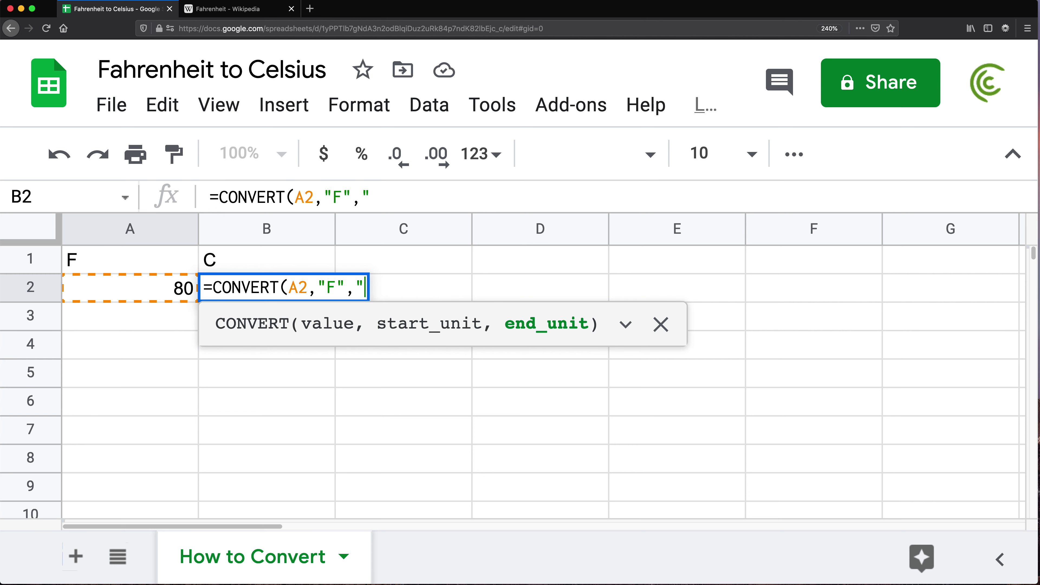
type("C\")")
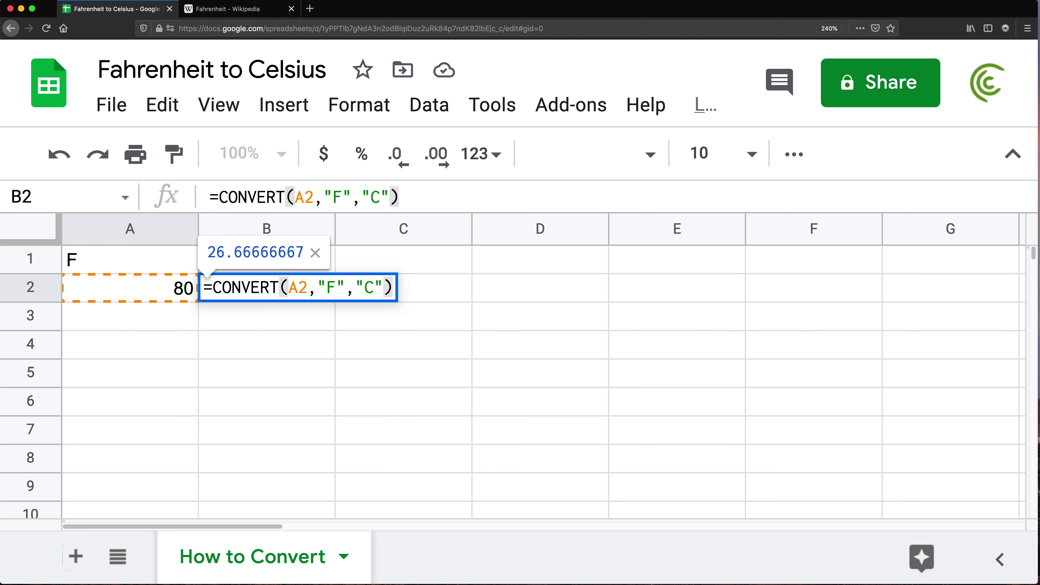
key("Return")
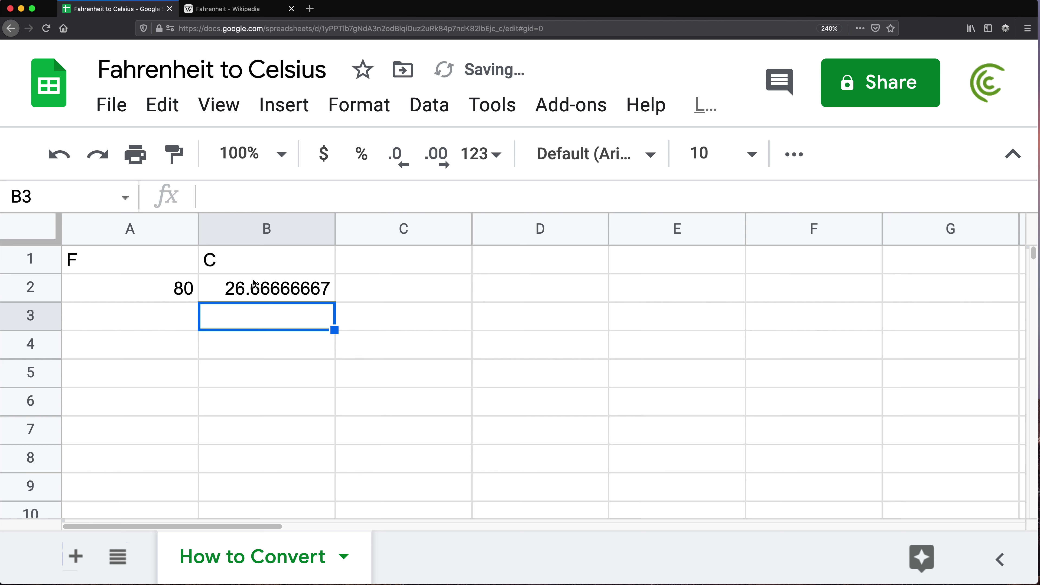
Check B2's formula, then add an F header in C1
left_click(248, 289)
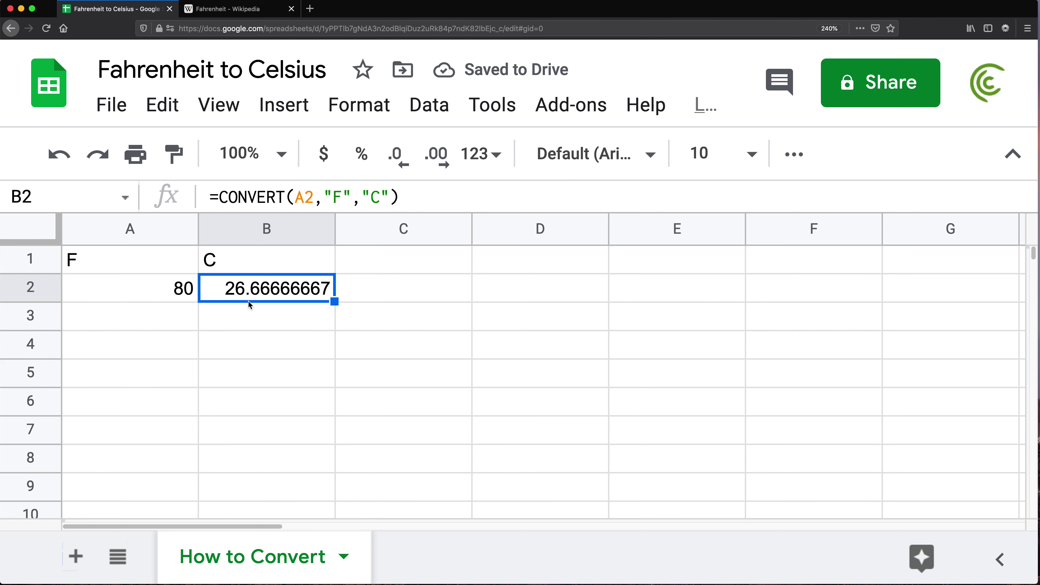
left_click(404, 262)
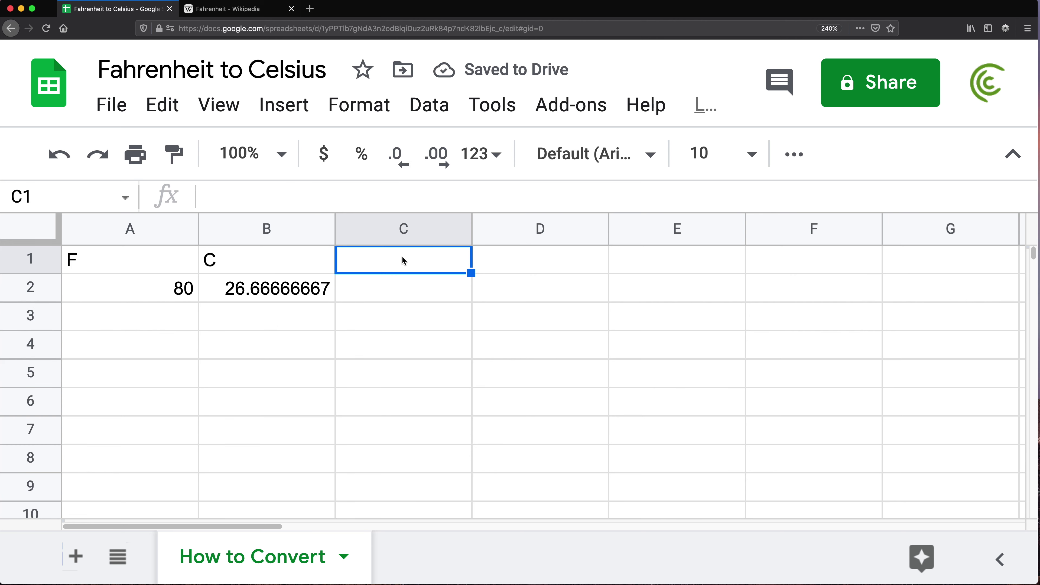
type("F")
key("Return")
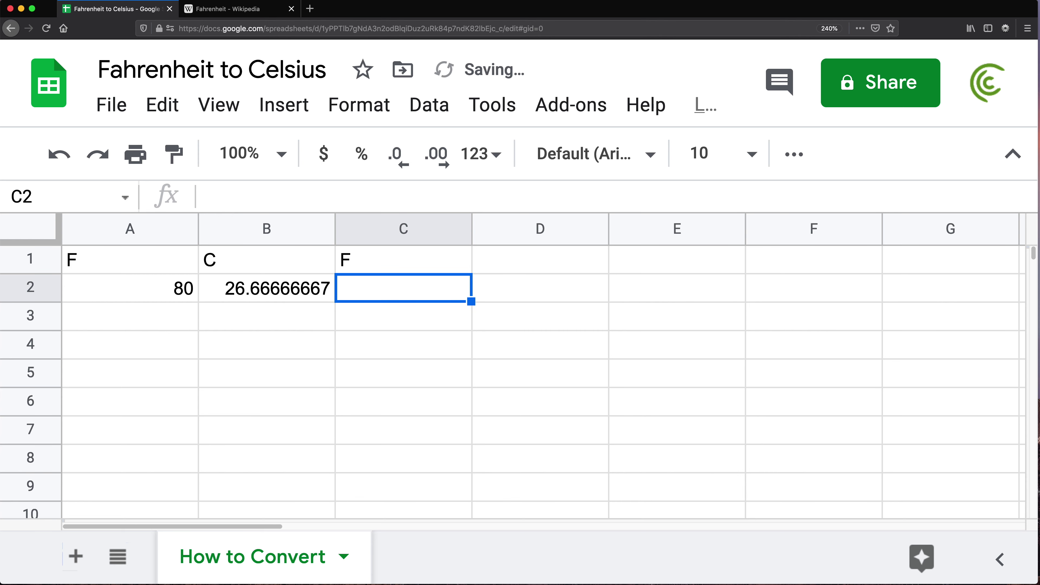
Enter =CONVERT(B2,"C","F") in C2 to convert back to 80
type("=CONV")
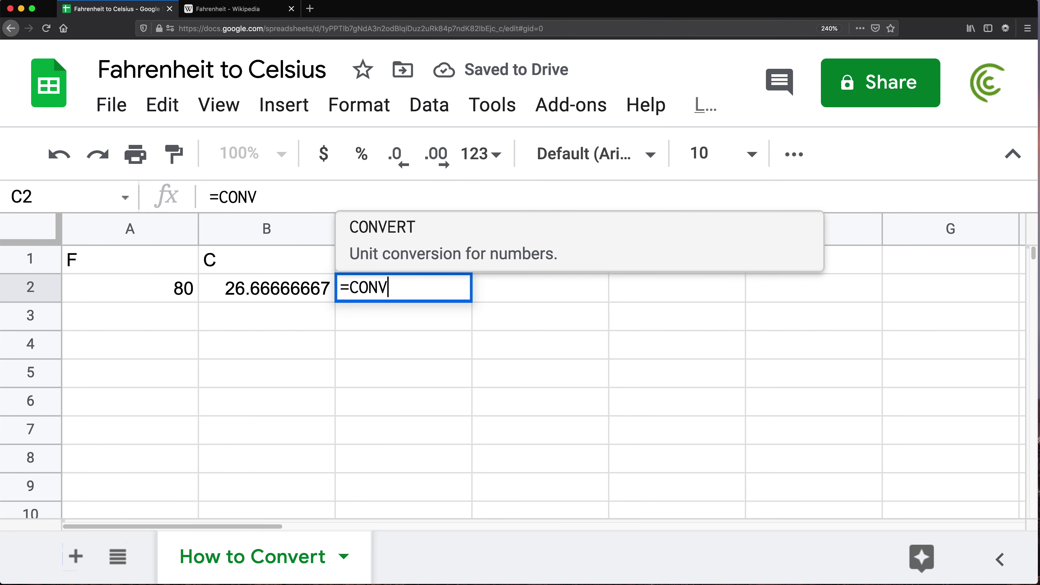
left_click(427, 226)
left_click(288, 289)
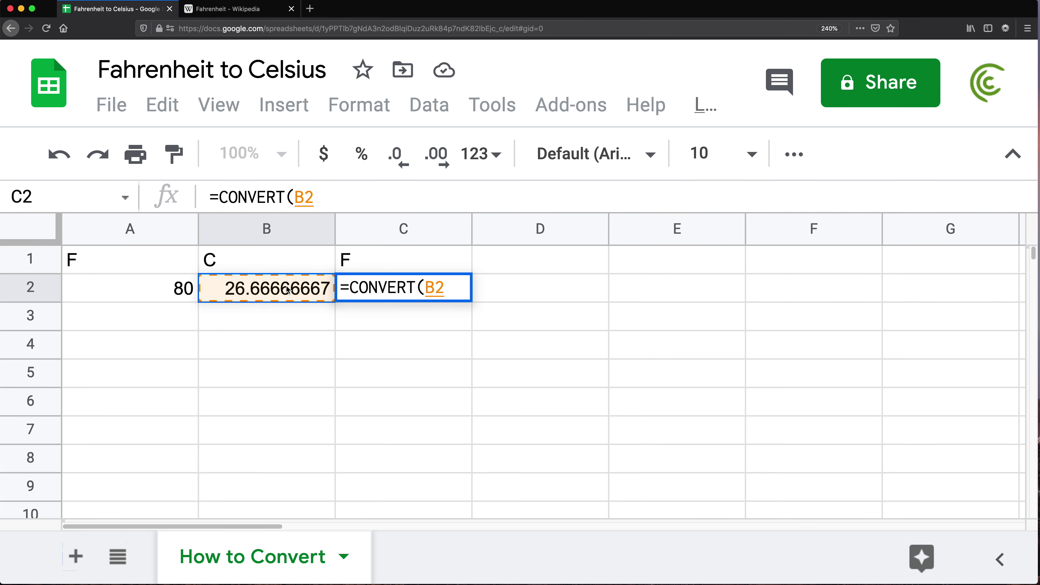
type(",\"")
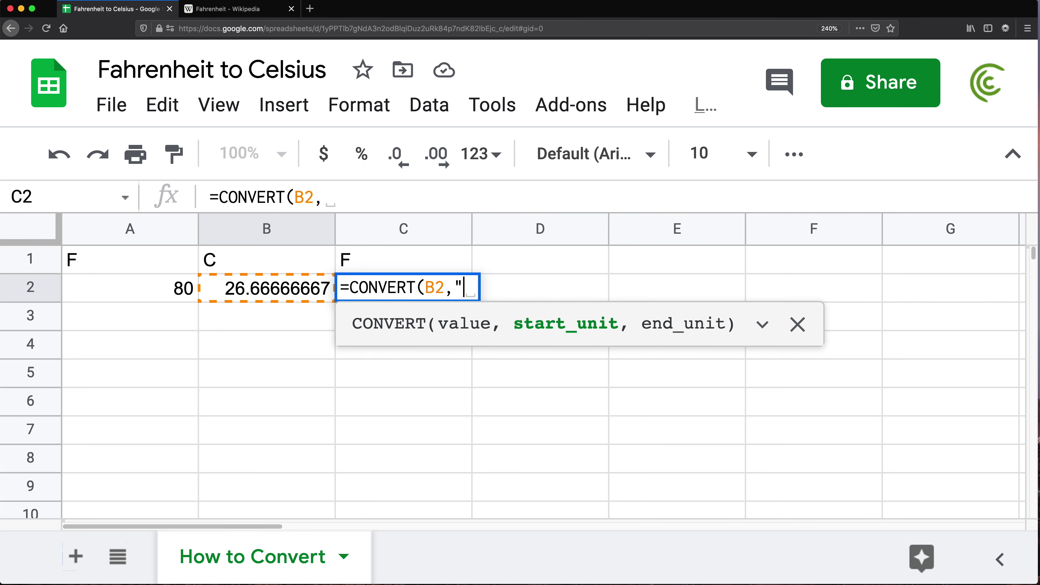
type("C\"")
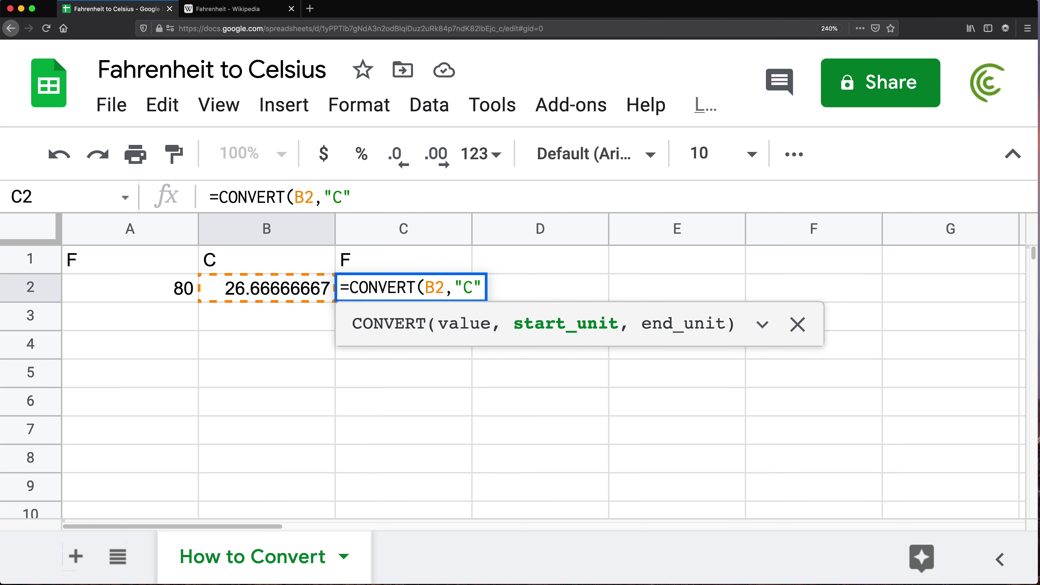
type(",\"")
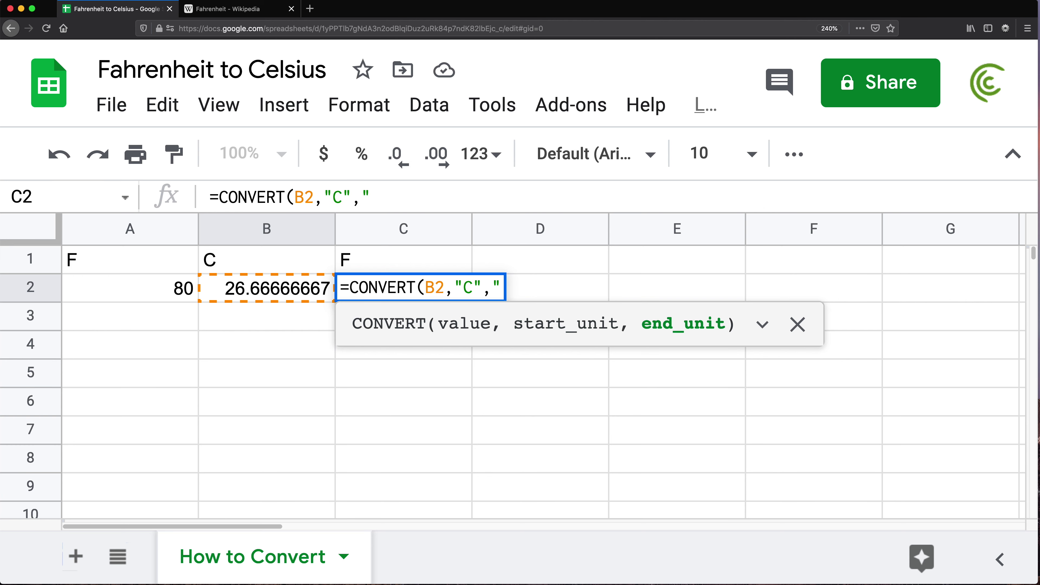
type("F\")")
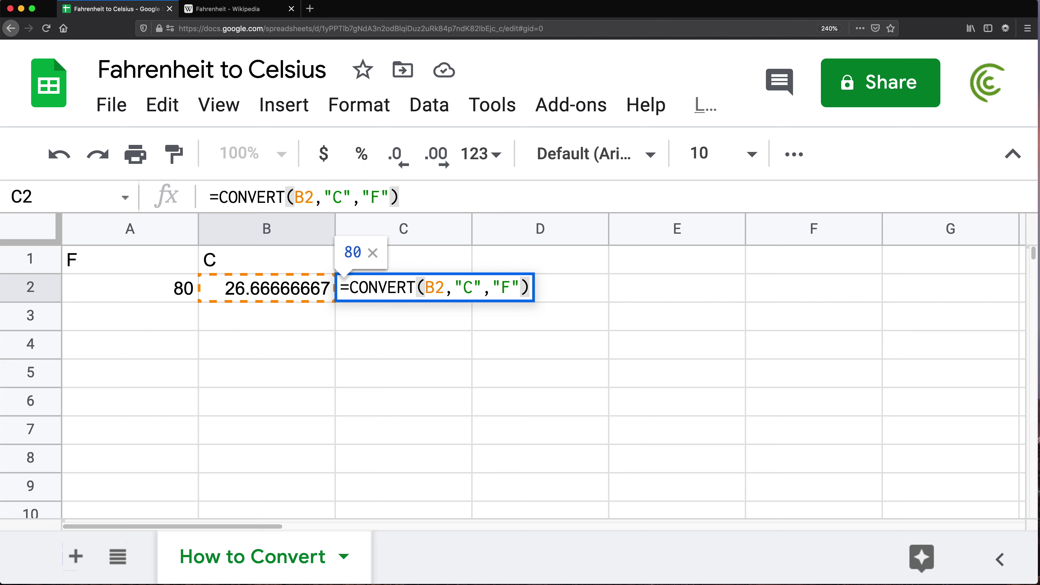
key("Return")
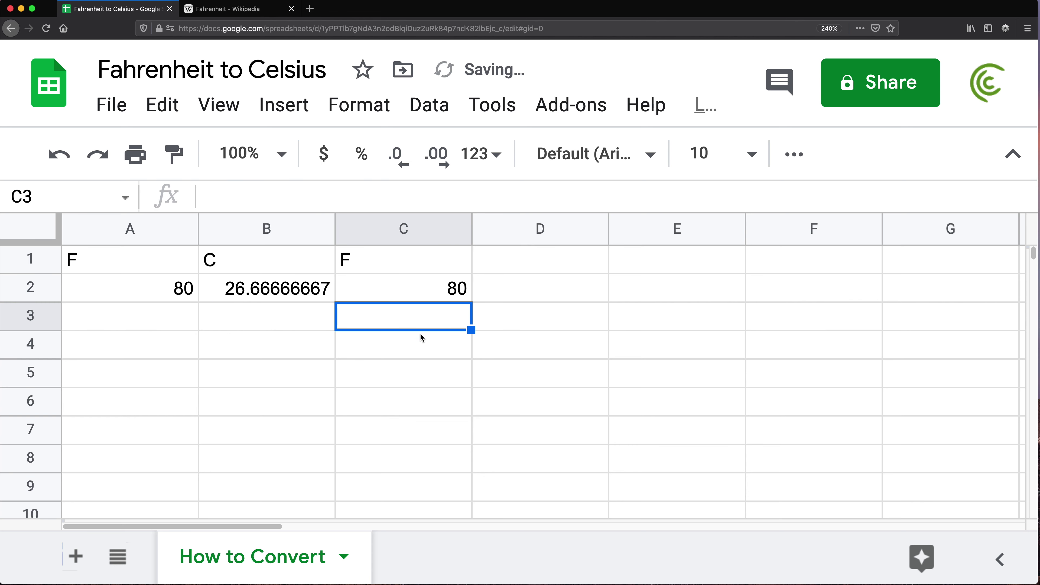
Start =CONVERT( in D2 and expand its function help to view the unit arguments
left_click(560, 284)
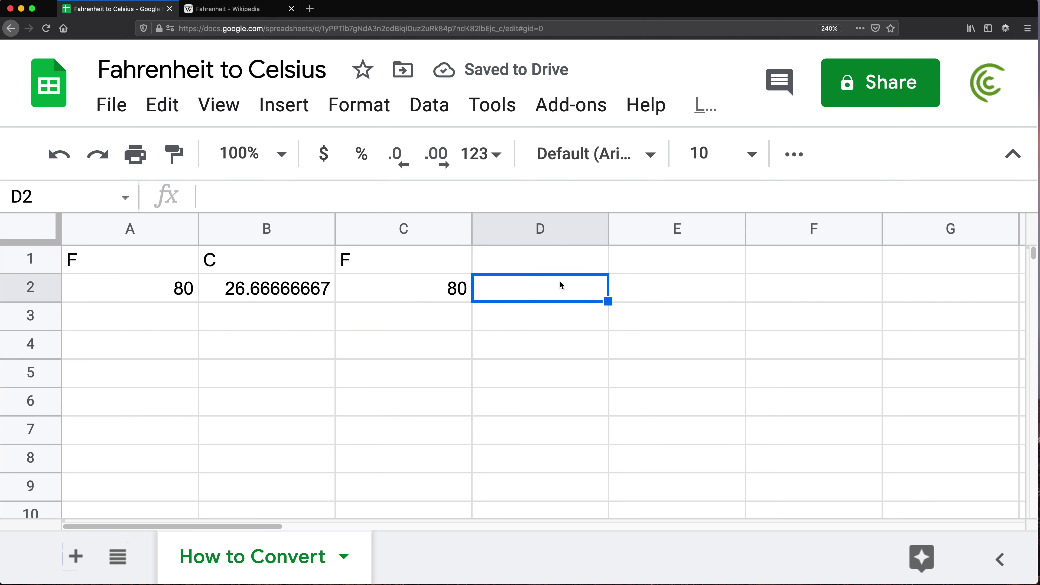
type("COn")
key("BackSpace")
key("BackSpace")
key("BackSpace")
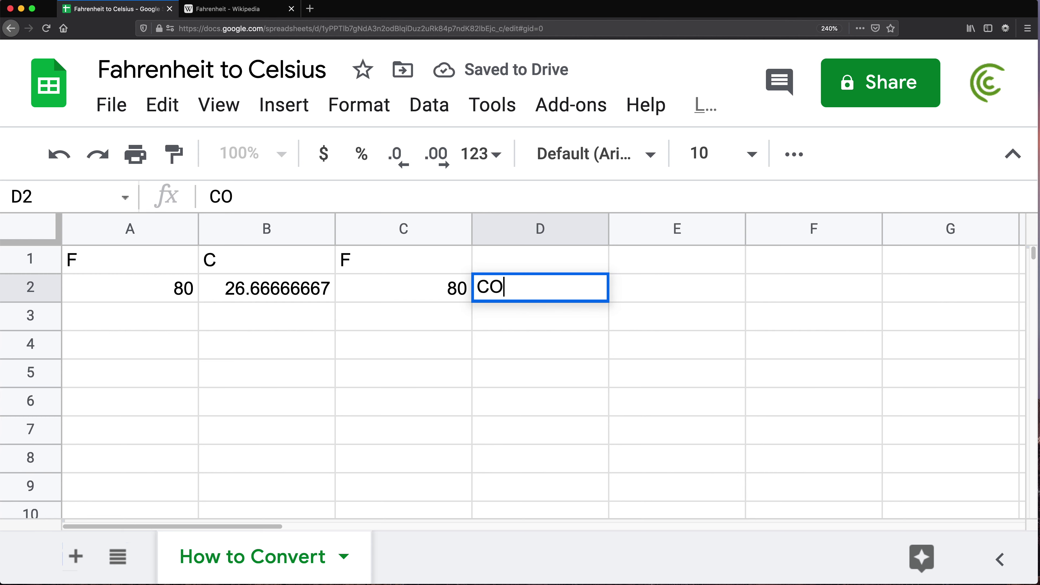
type("=conv")
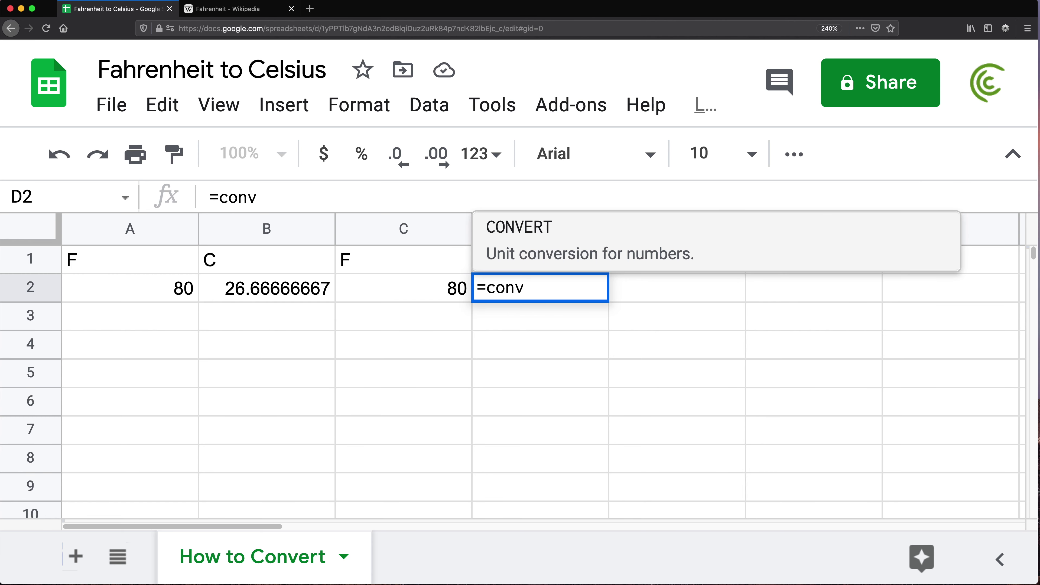
key("Tab")
left_click(897, 326)
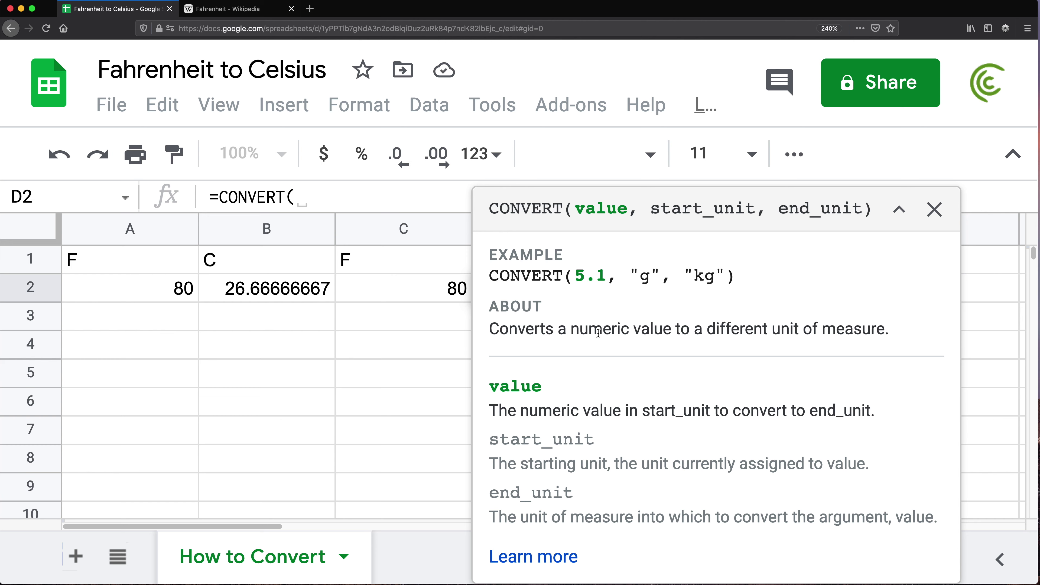
left_click_drag(637, 275, 727, 276)
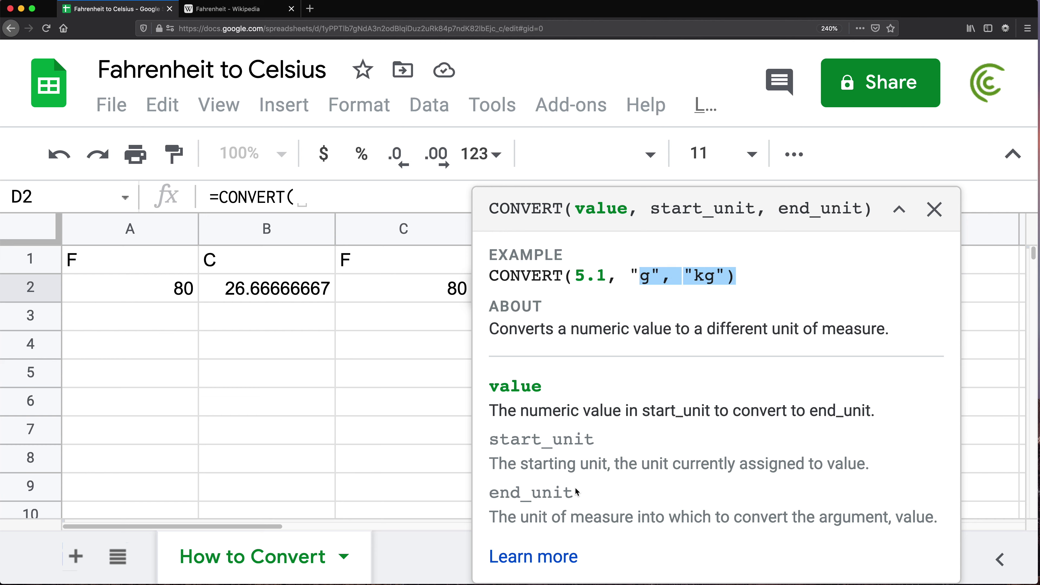
Open the full CONVERT help page and browse its unit list, highlighting the mi and m units
left_click(549, 555)
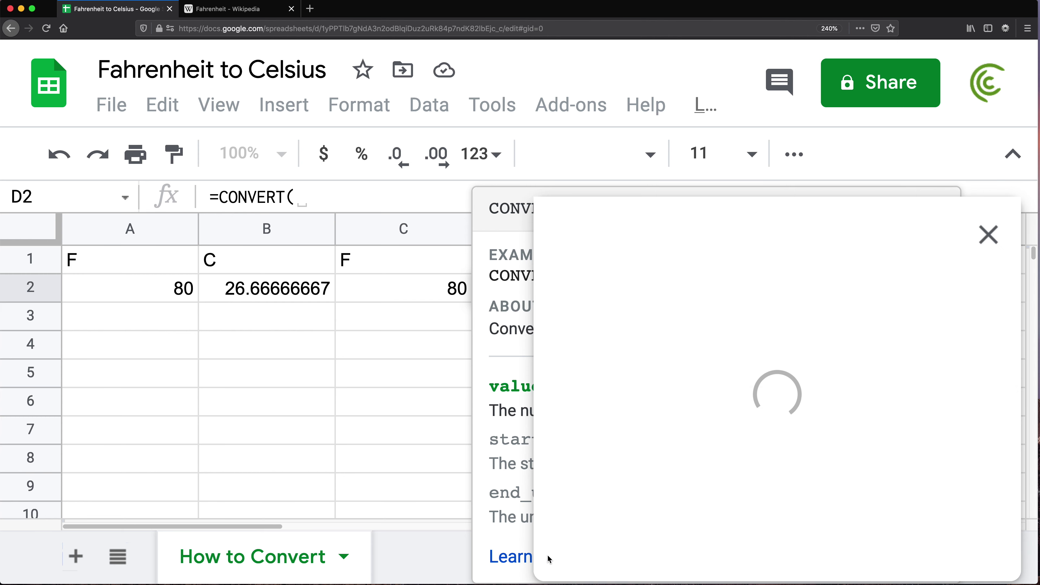
scroll(689, 376, "down", 6)
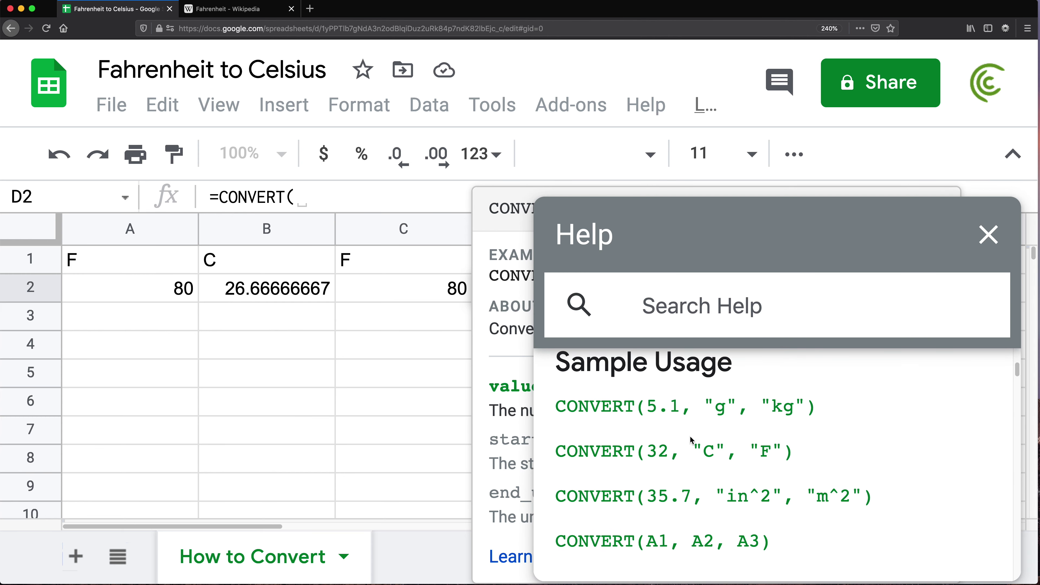
scroll(696, 448, "down", 8)
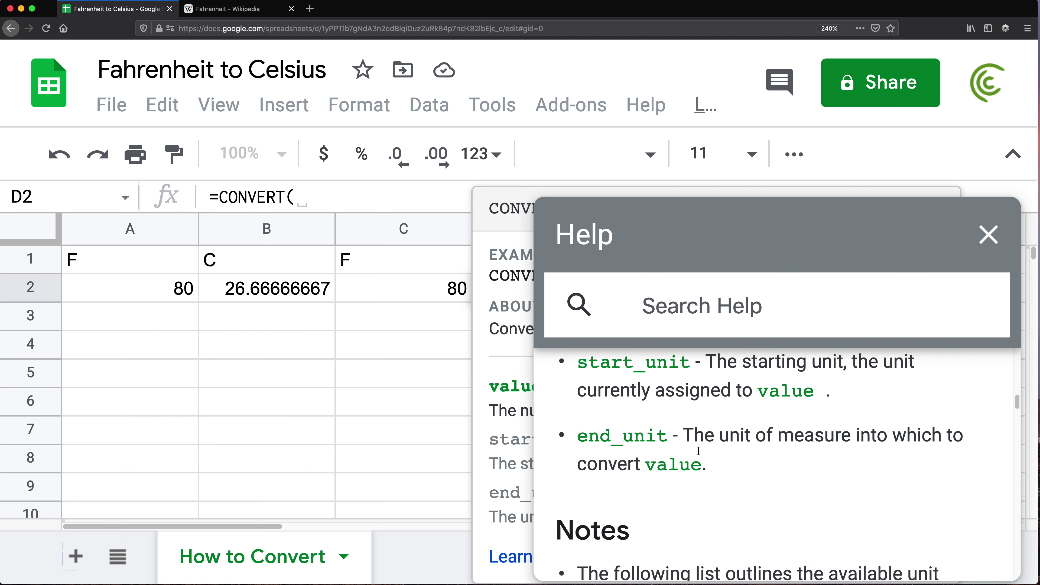
scroll(698, 449, "down", 3)
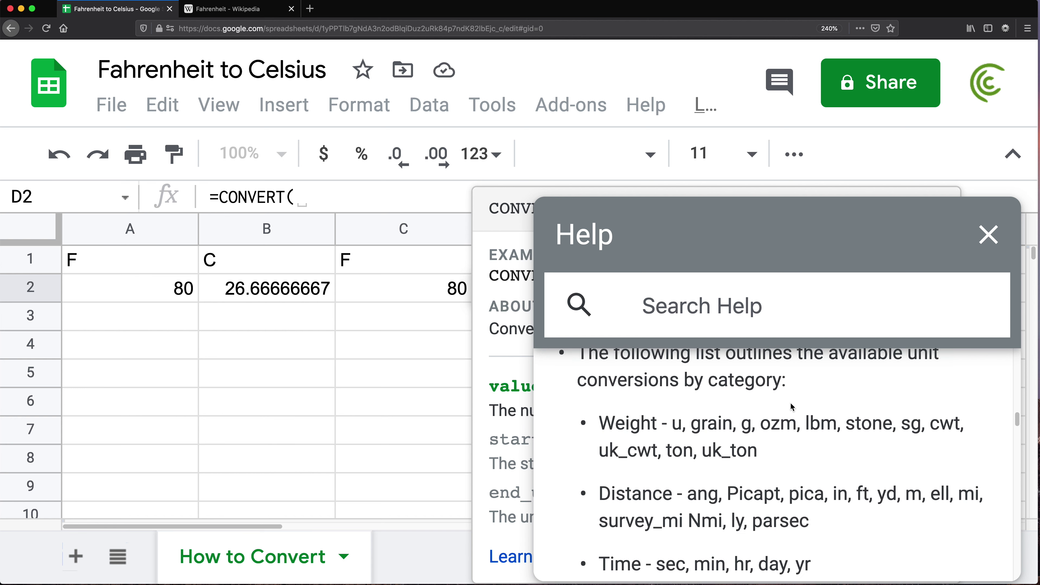
scroll(663, 446, "down", 2)
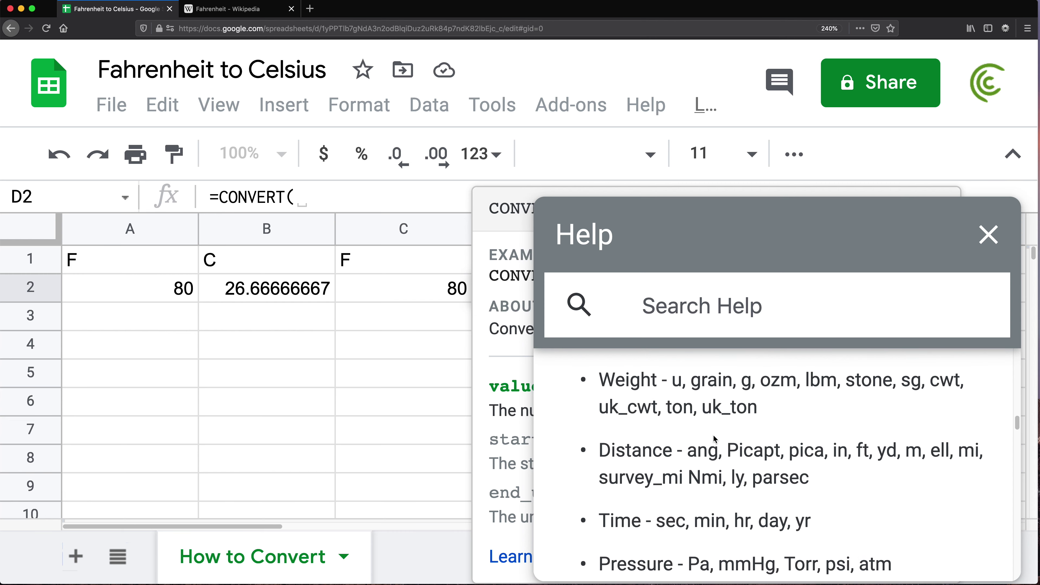
scroll(662, 435, "down", 5)
scroll(663, 436, "down", 5)
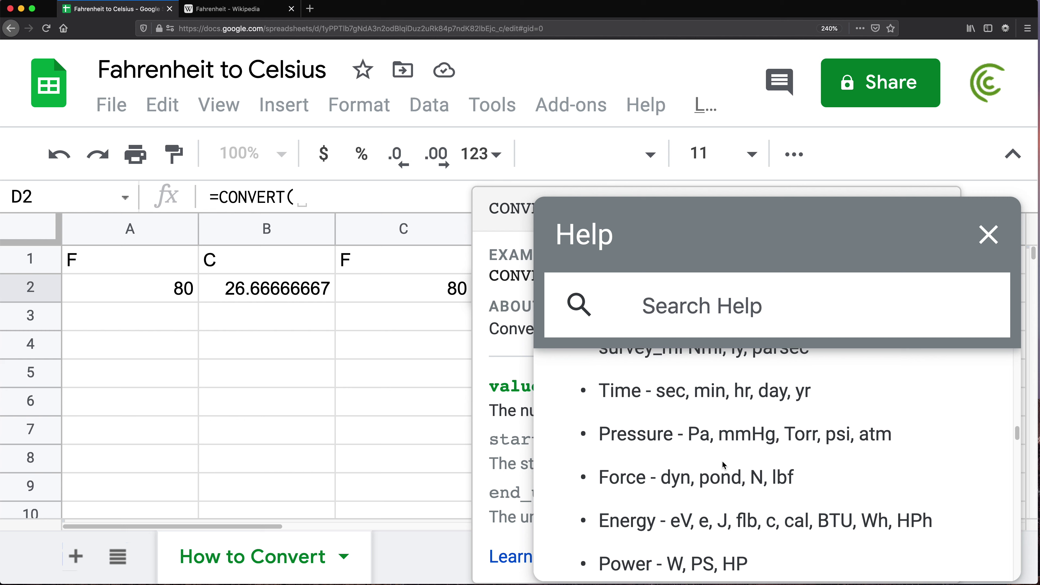
scroll(749, 475, "down", 6)
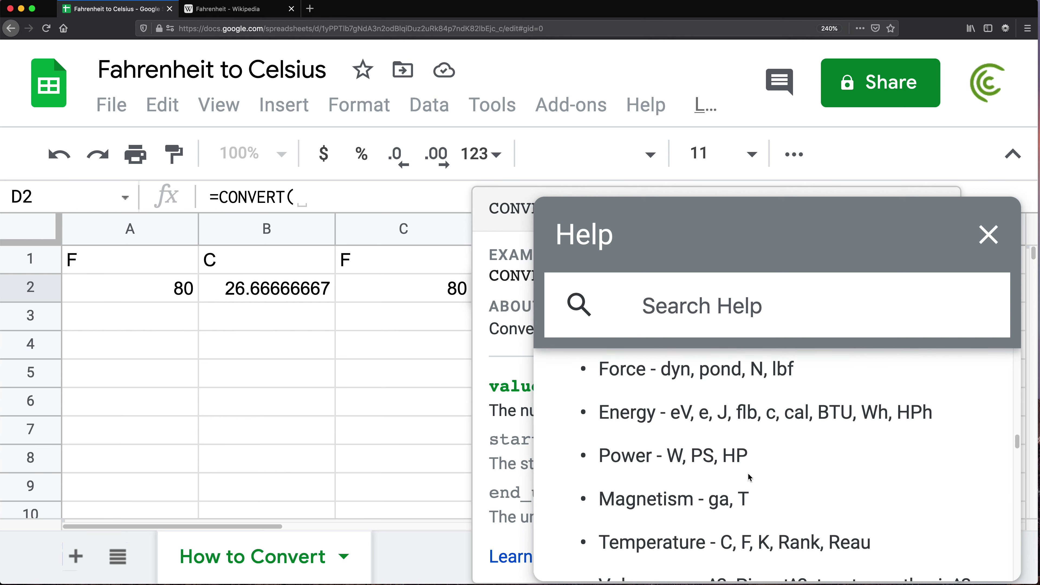
scroll(747, 474, "down", 6)
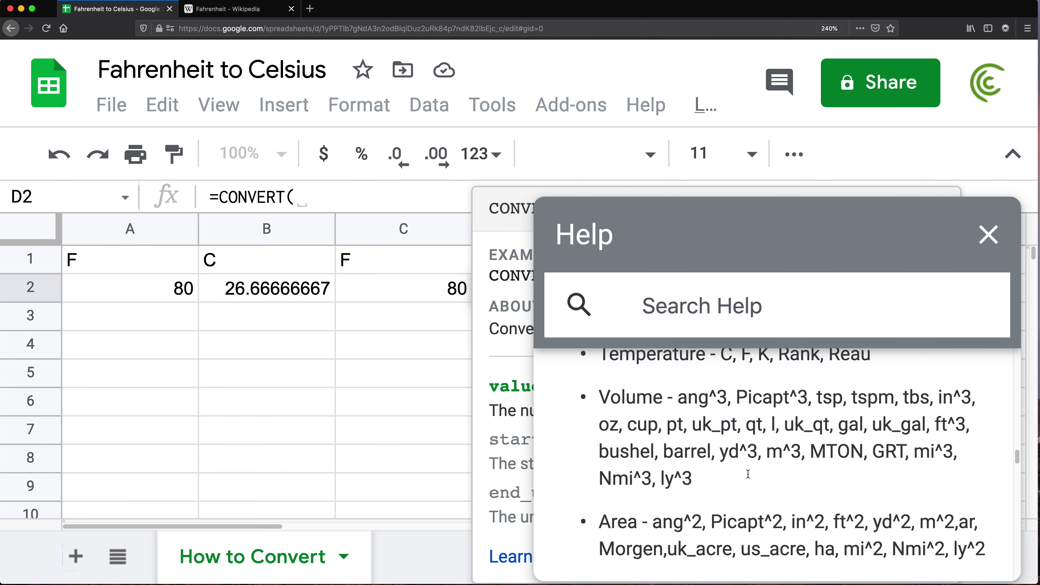
scroll(748, 474, "down", 5)
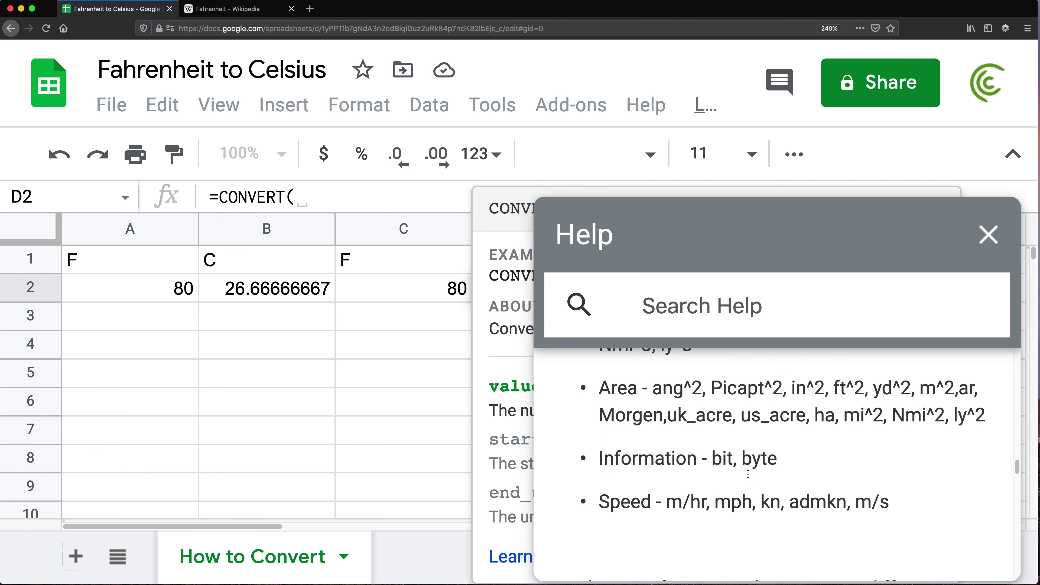
scroll(748, 475, "up", 4)
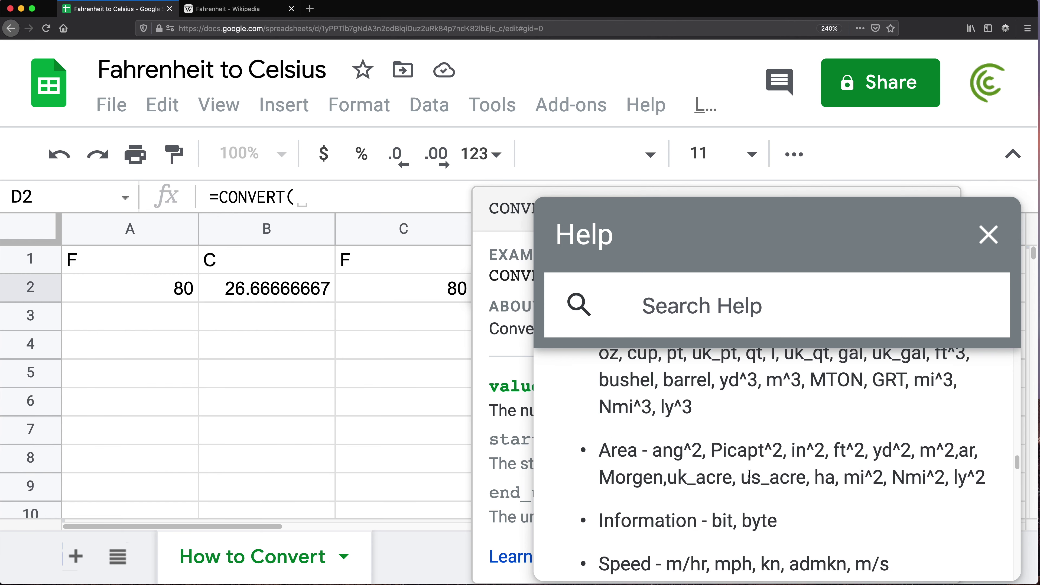
scroll(748, 474, "down", 7)
scroll(751, 458, "up", 20)
scroll(752, 465, "up", 4)
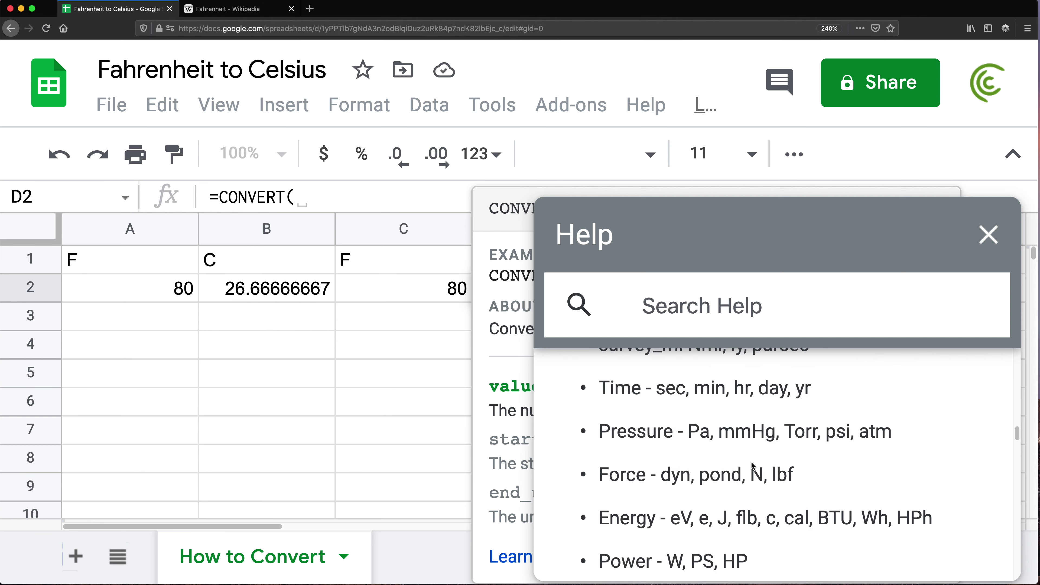
scroll(751, 466, "up", 2)
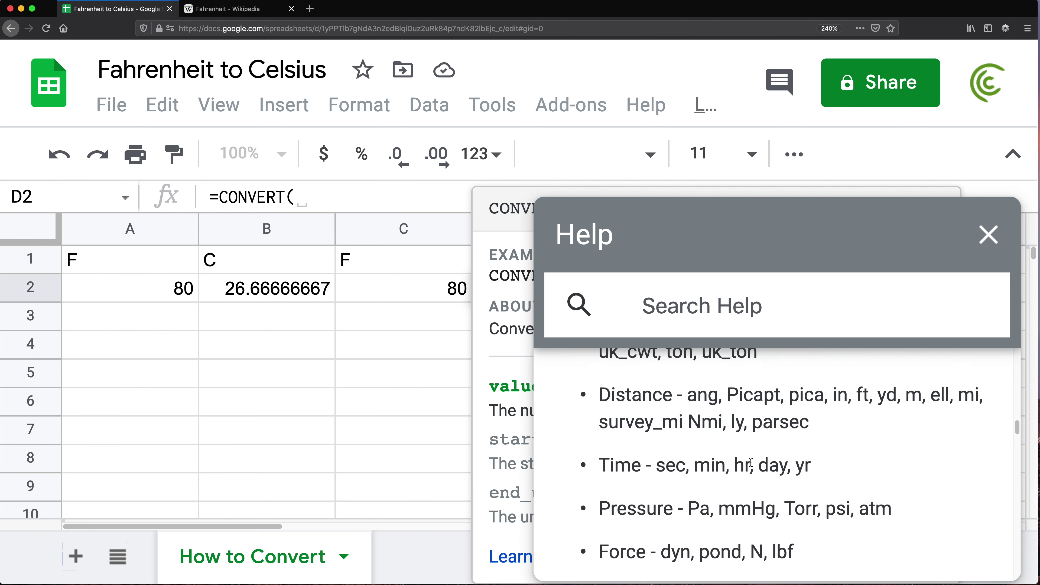
double_click(971, 408)
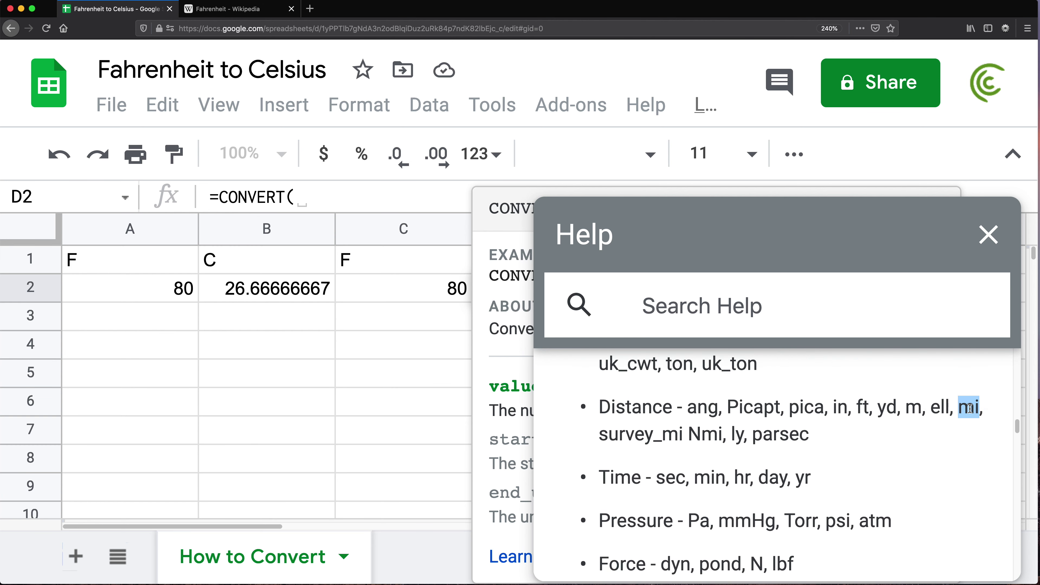
double_click(914, 409)
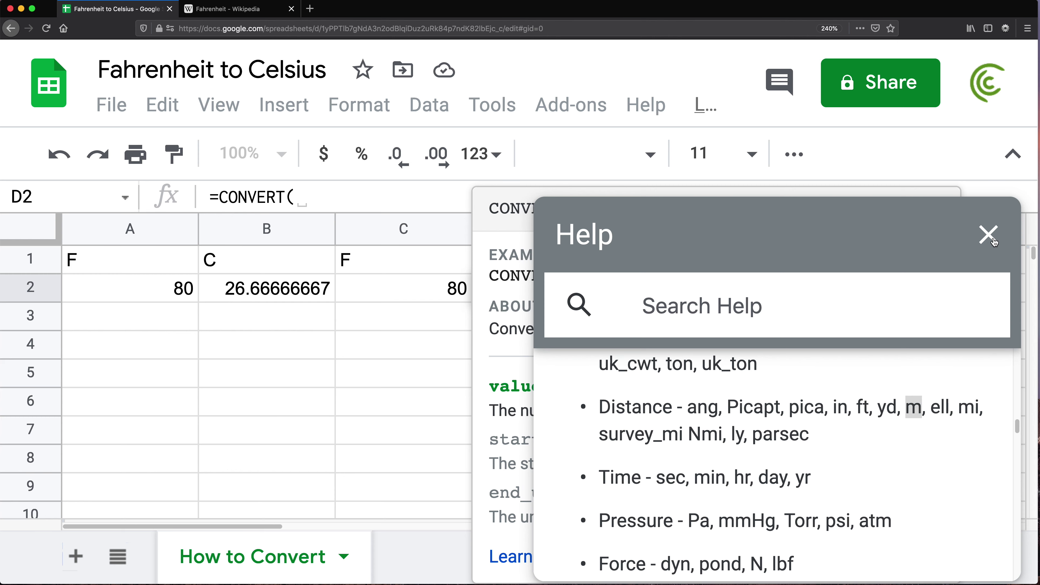
Close the CONVERT help, cancel the D2 formula, and enter 2 in A4
left_click(990, 241)
left_click(934, 210)
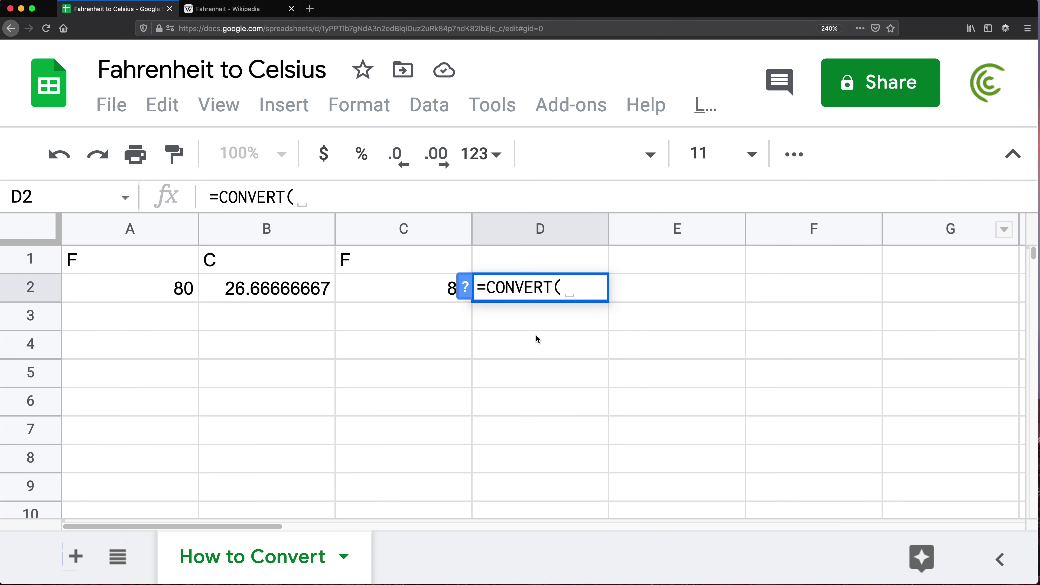
key("Escape")
left_click(165, 355)
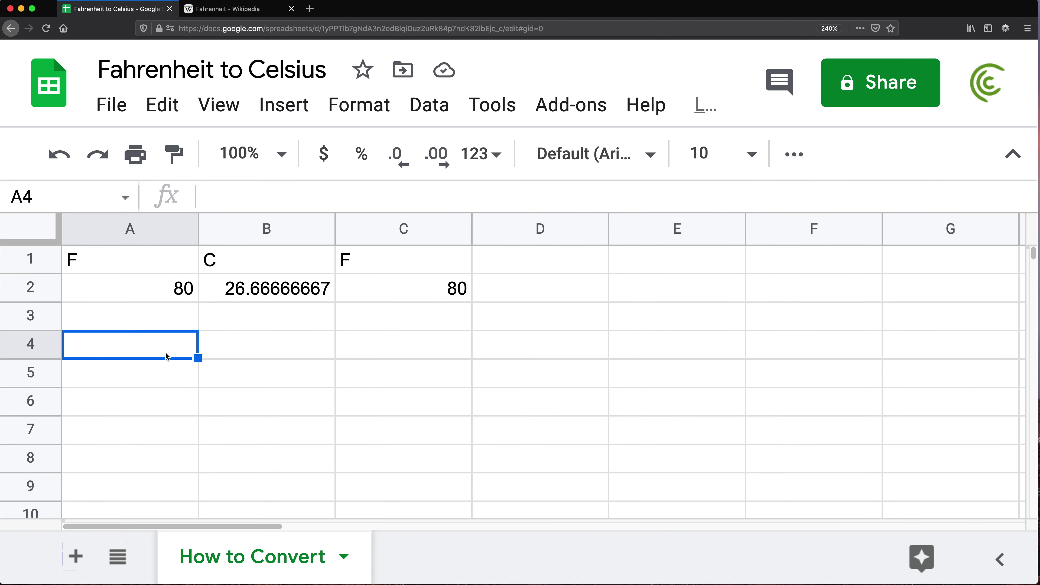
type("2")
key("Tab")
In B4, enter a CONVERT formula from A4 using units mi to m
type("=conv")
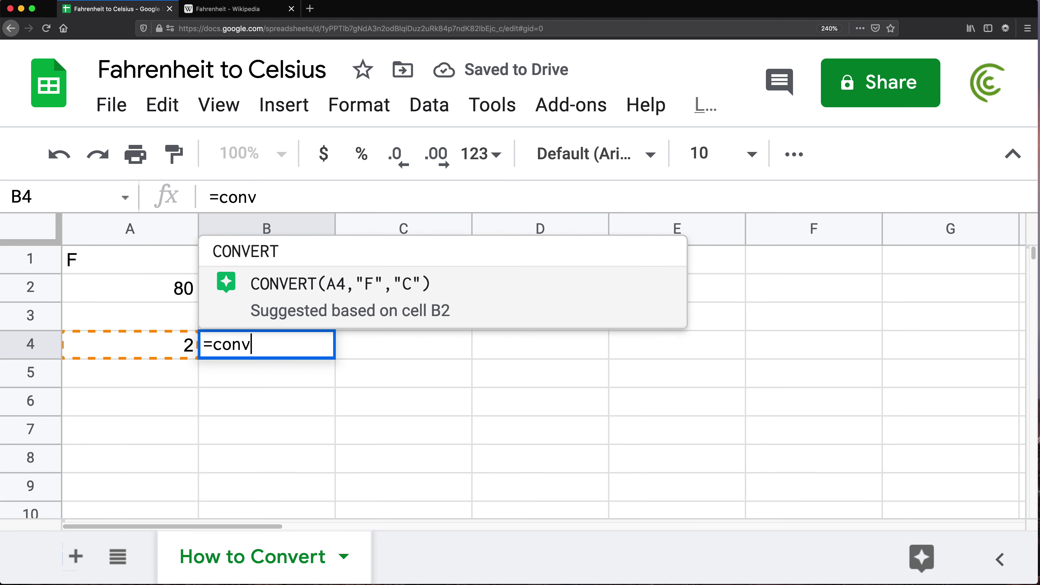
key("Return")
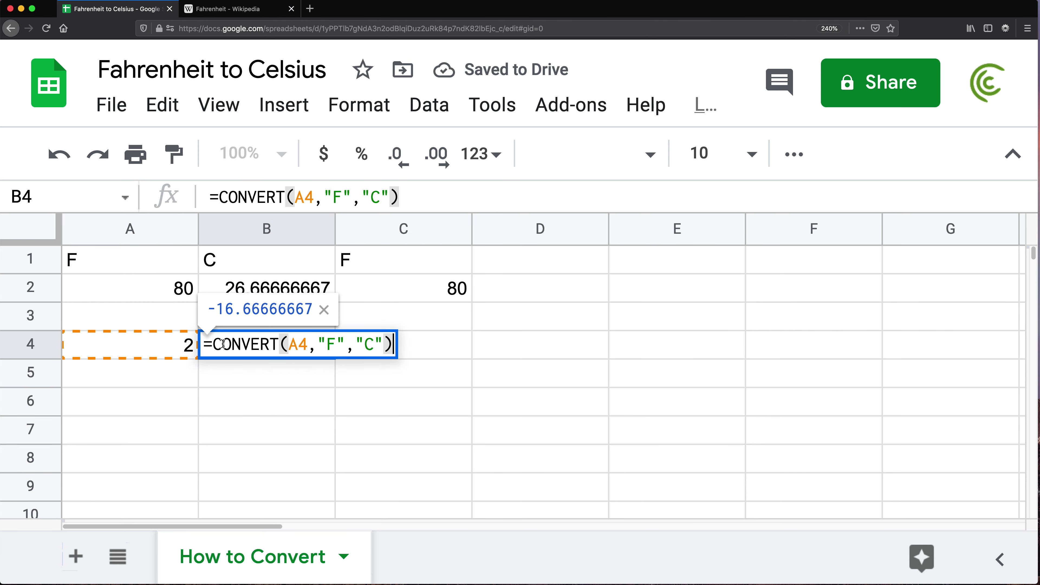
left_click(341, 346)
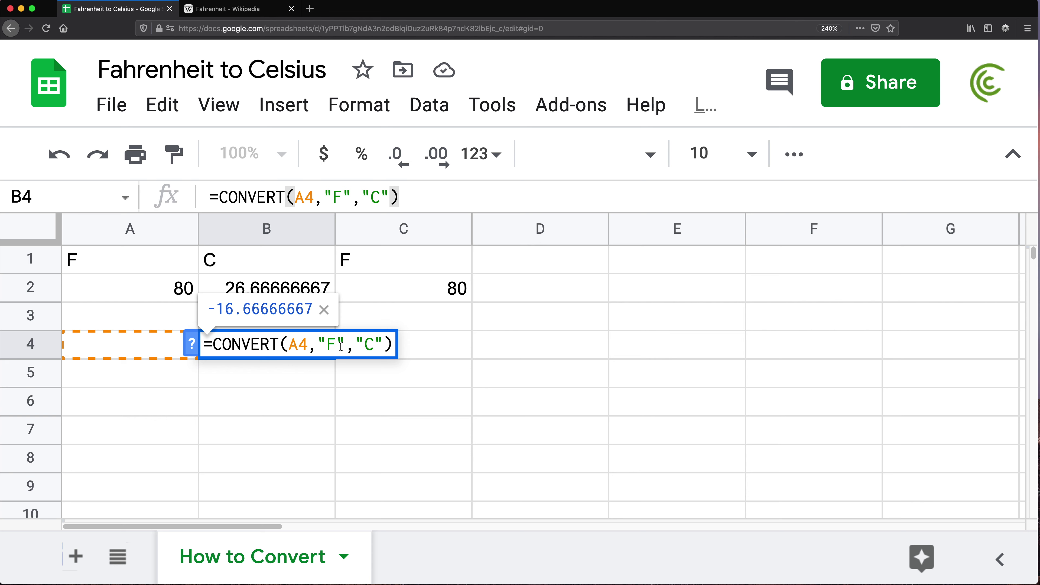
key("BackSpace")
type("mi")
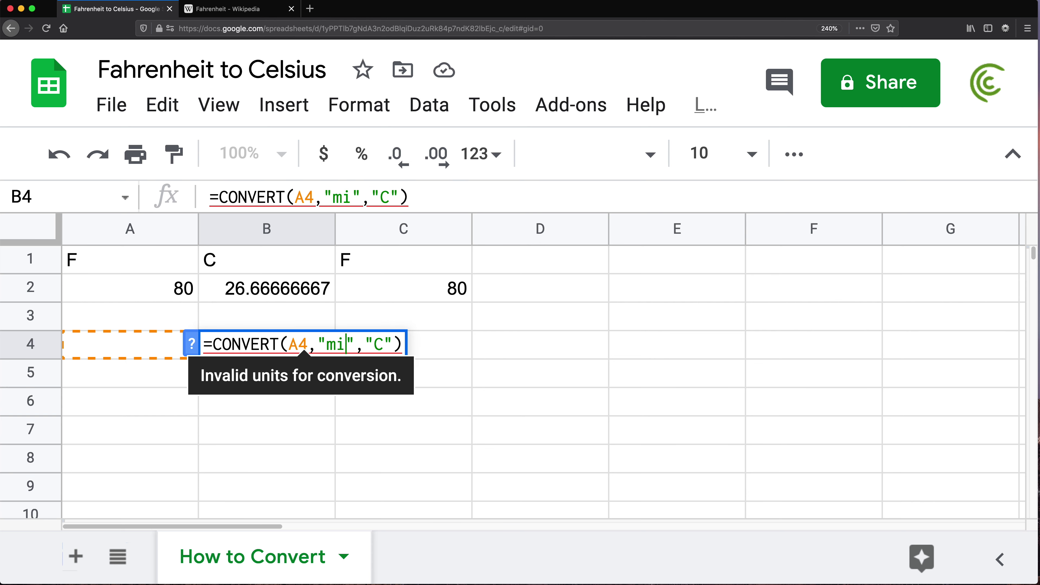
left_click(383, 344)
key("BackSpace")
type("m")
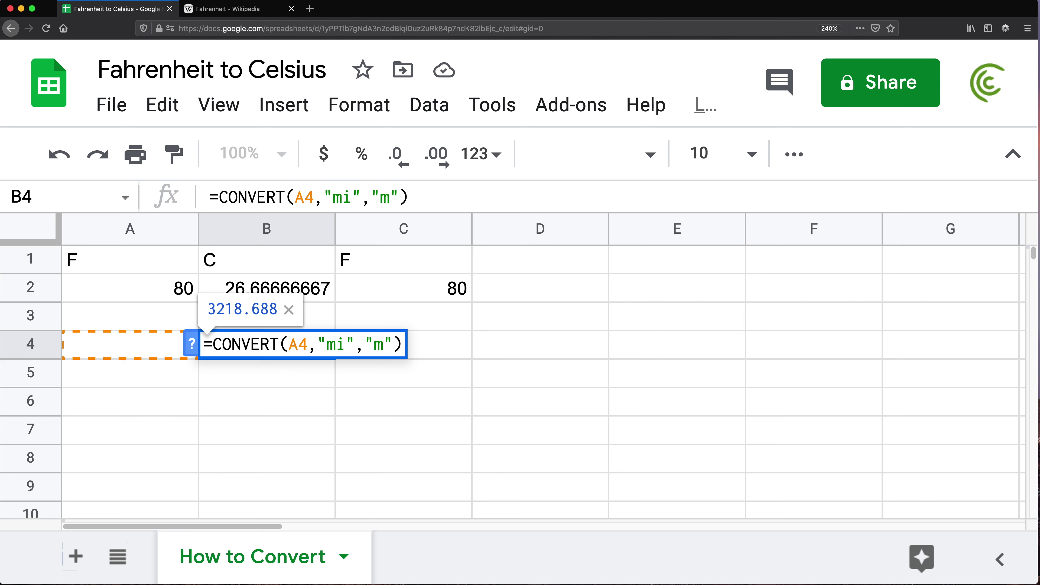
key("Return")
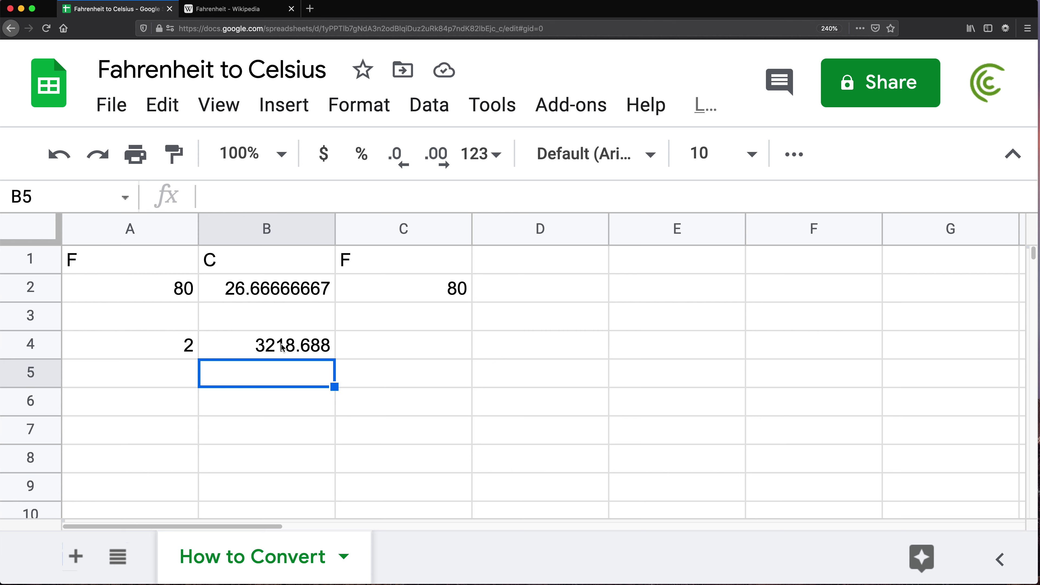
Append /1000 to B4's formula so it gives kilometres
left_click(282, 346)
double_click(282, 346)
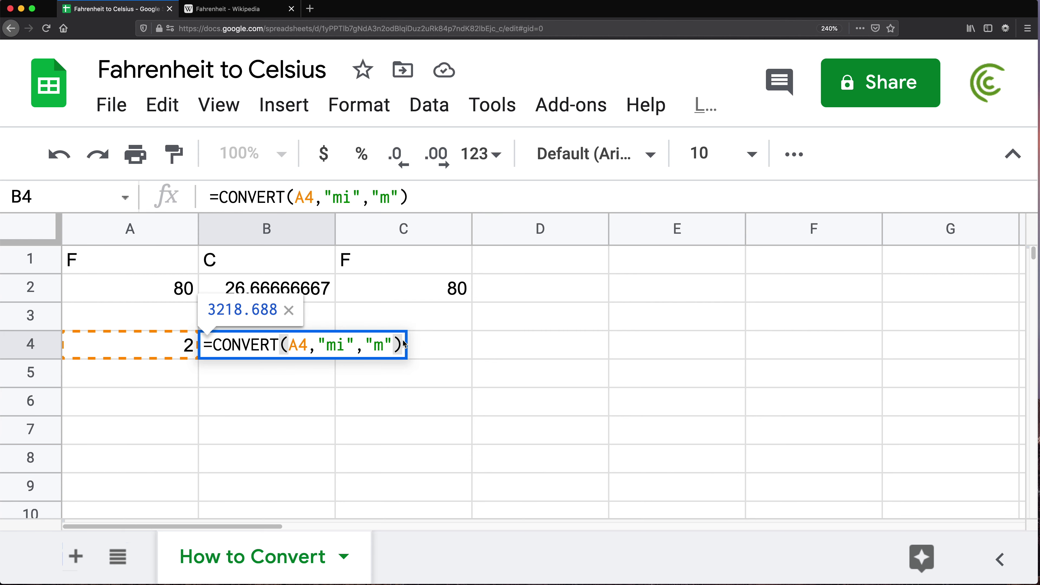
type("/")
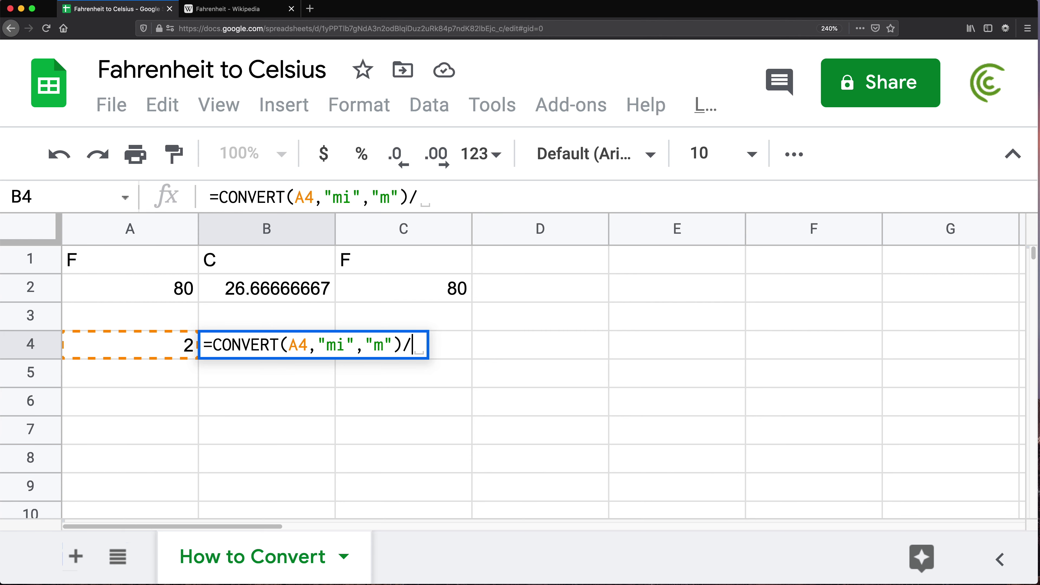
type("1000")
key("Return")
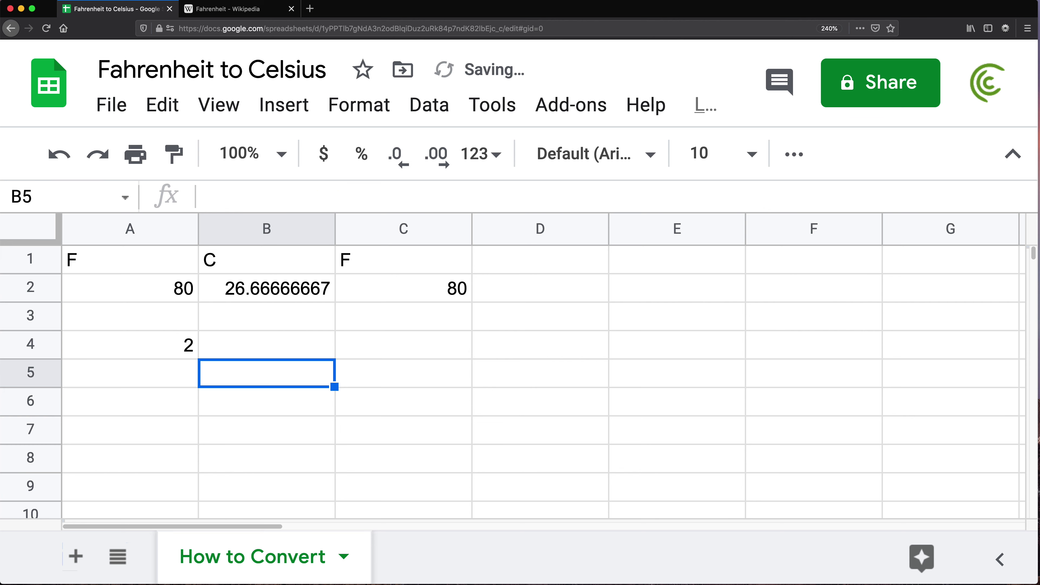
Change A4 to 1 so B4 shows 1.609344, then review B2's formula
left_click(176, 355)
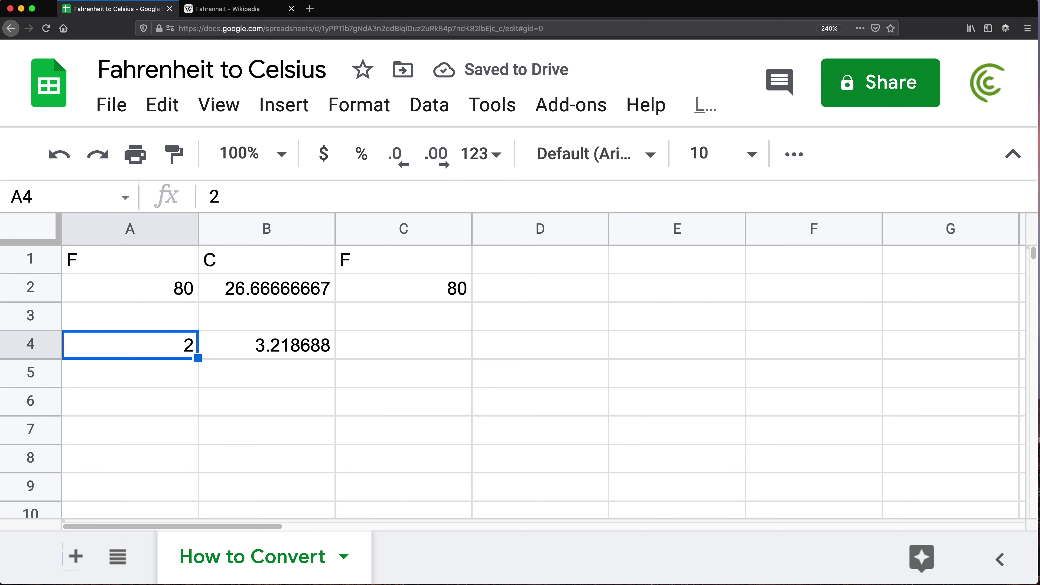
type("1")
key("Return")
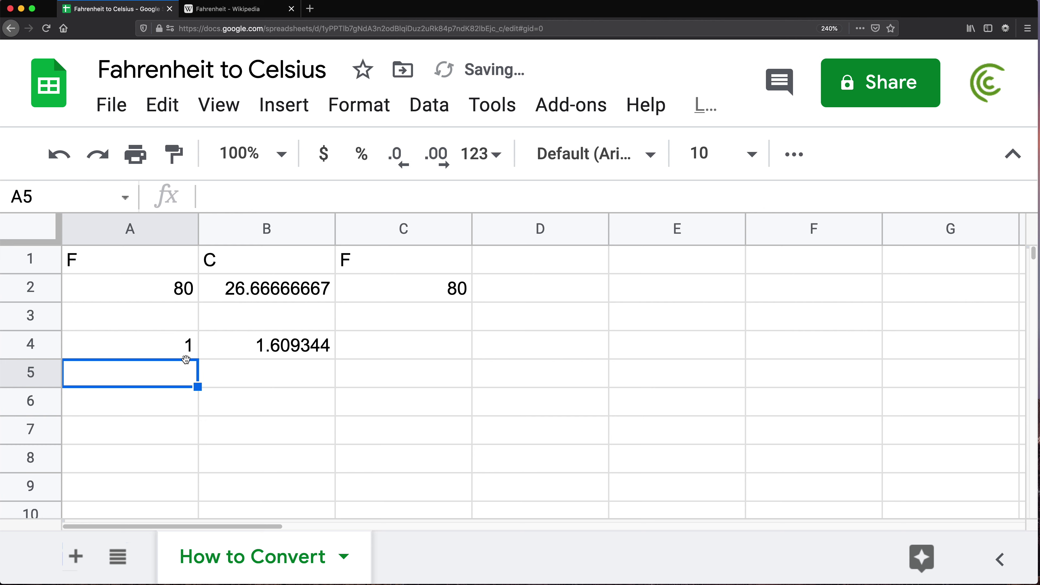
left_click_drag(180, 348, 311, 346)
left_click(402, 354)
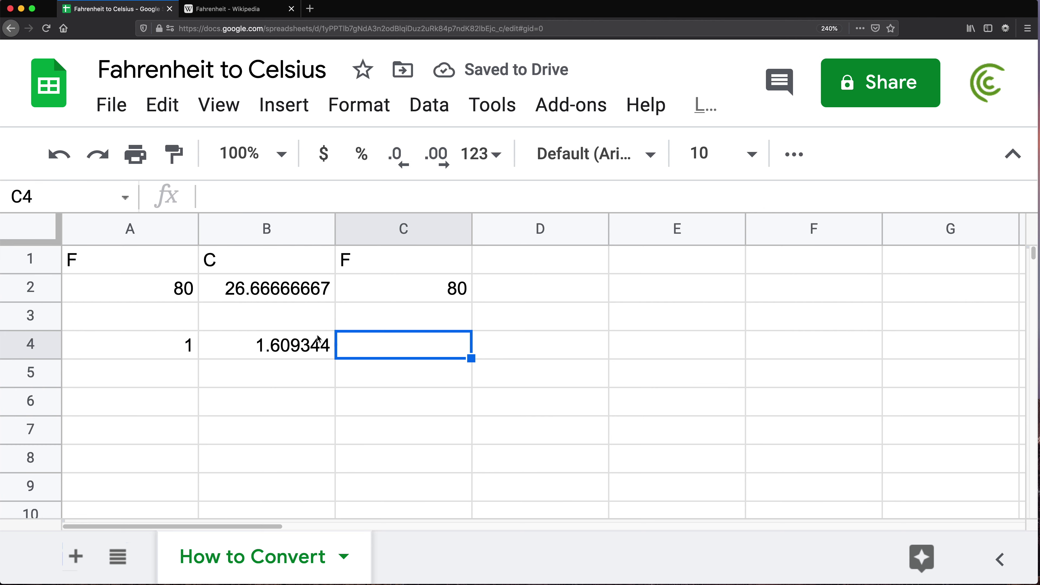
left_click_drag(169, 348, 311, 346)
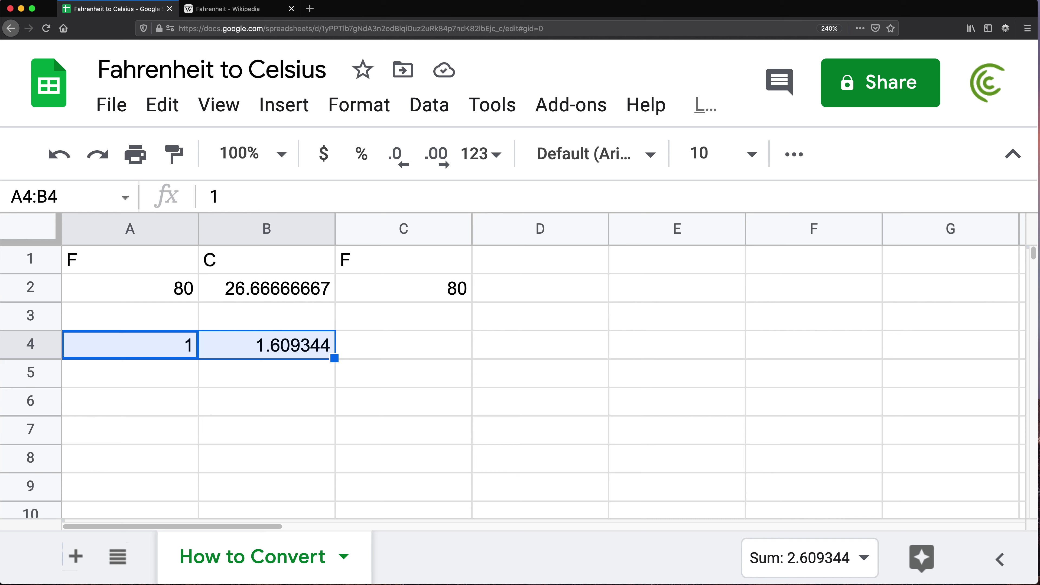
left_click(149, 282)
left_click(249, 287)
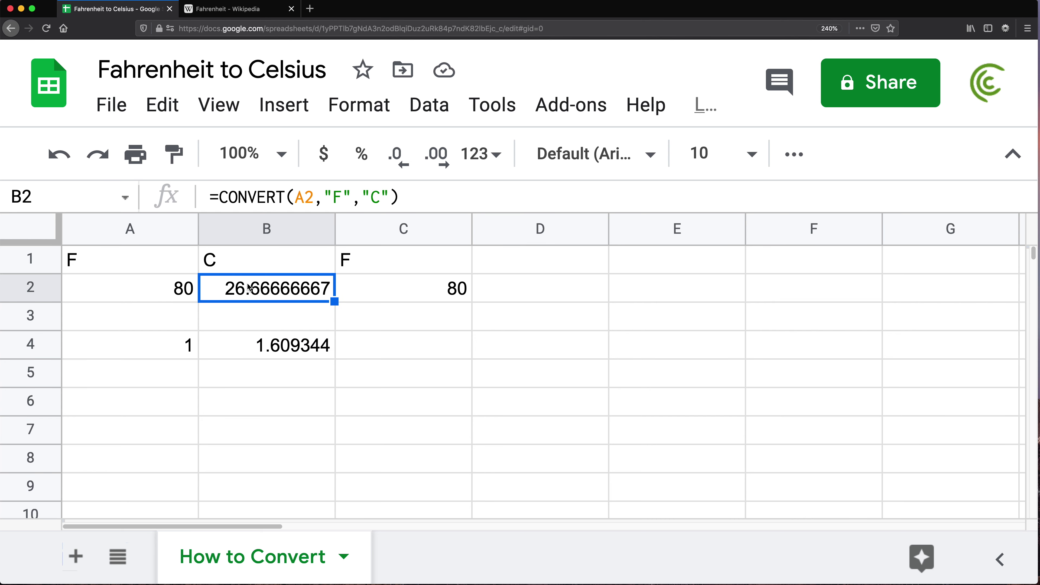
Scroll Wikipedia's Fahrenheit article to its Conversion section and highlight the (f − 32) × 5/9 formula
left_click(238, 13)
scroll(332, 338, "down", 5)
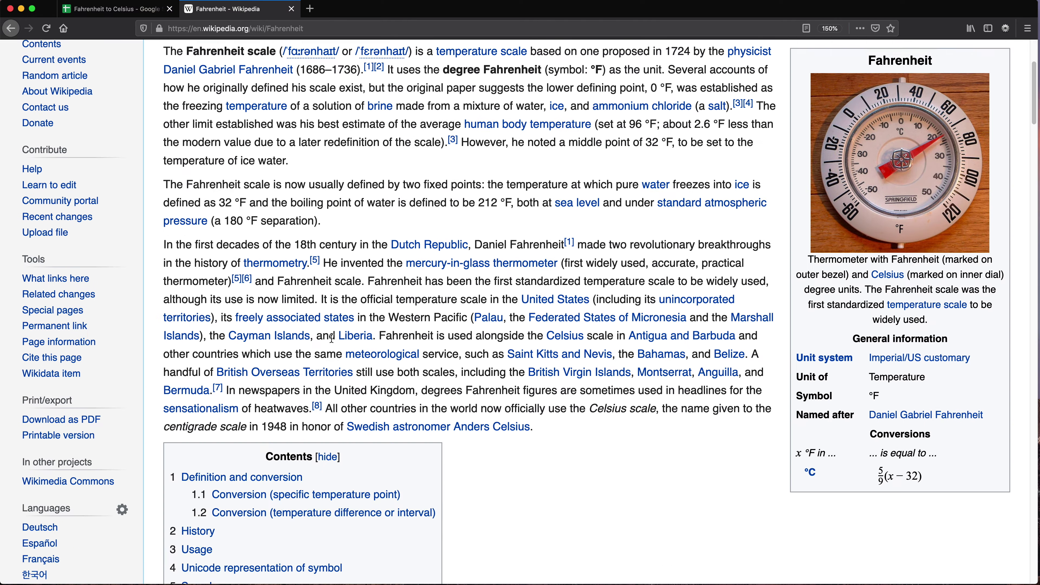
scroll(331, 337, "down", 12)
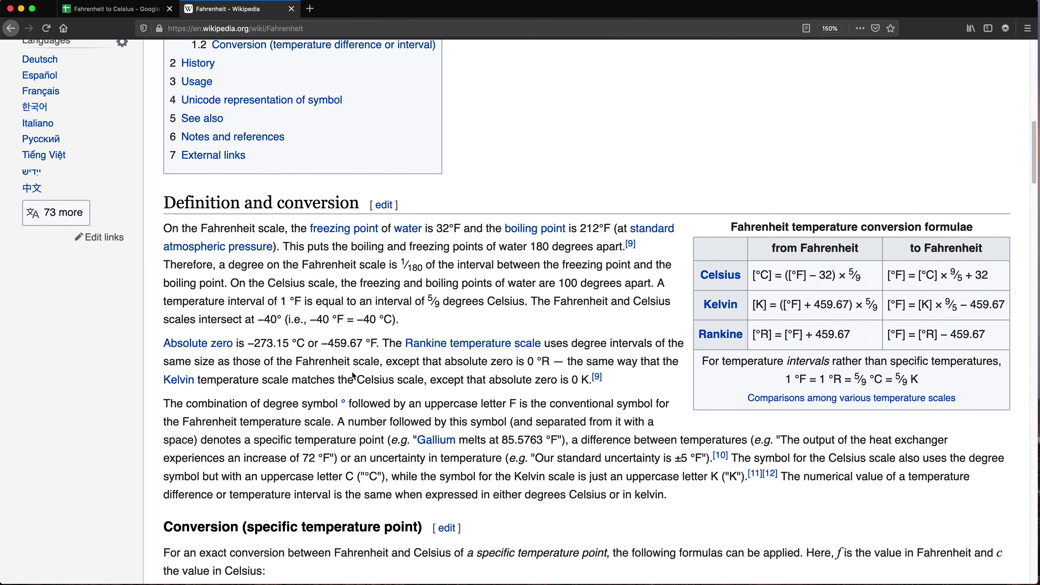
scroll(353, 376, "down", 7)
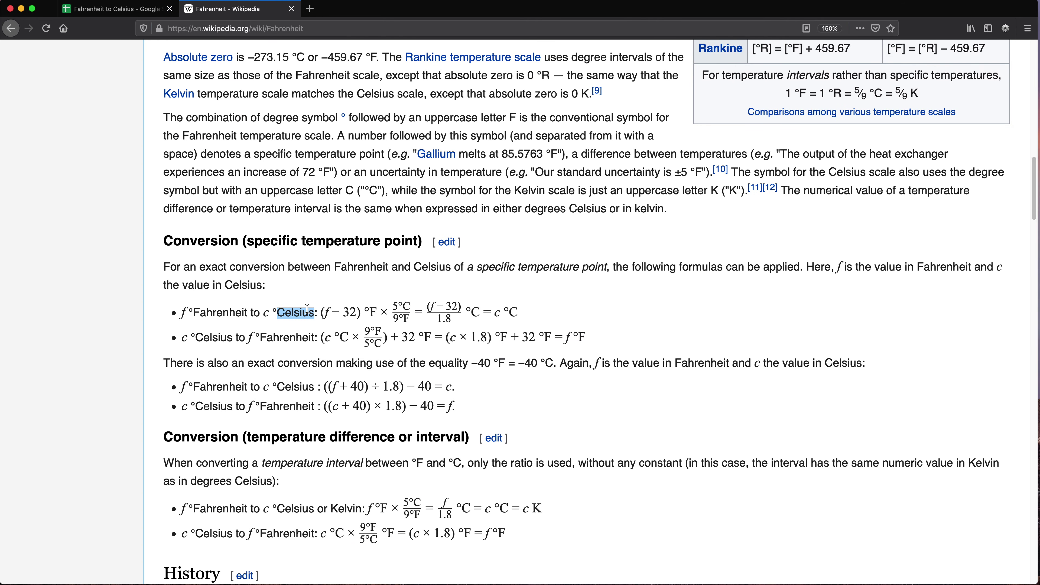
scroll(307, 310, "down", 1)
left_click_drag(338, 286, 194, 287)
left_click(320, 282)
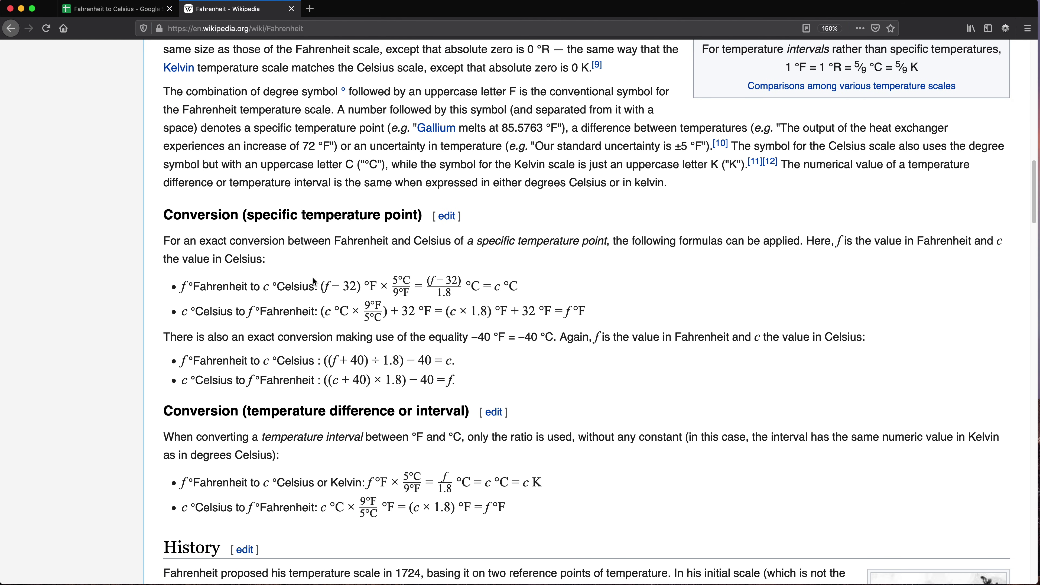
left_click_drag(323, 286, 403, 312)
left_click(387, 286)
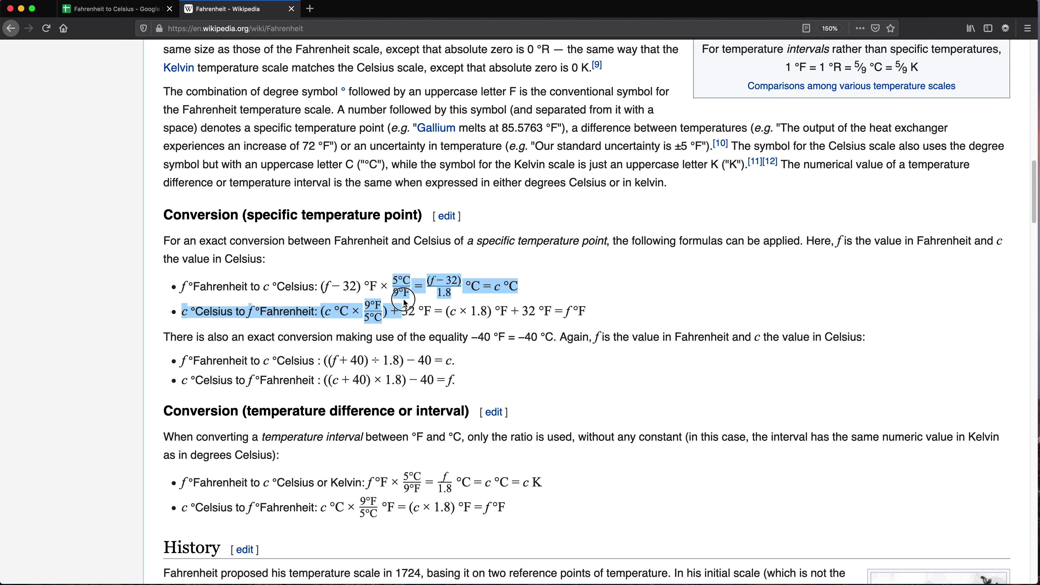
left_click(400, 282)
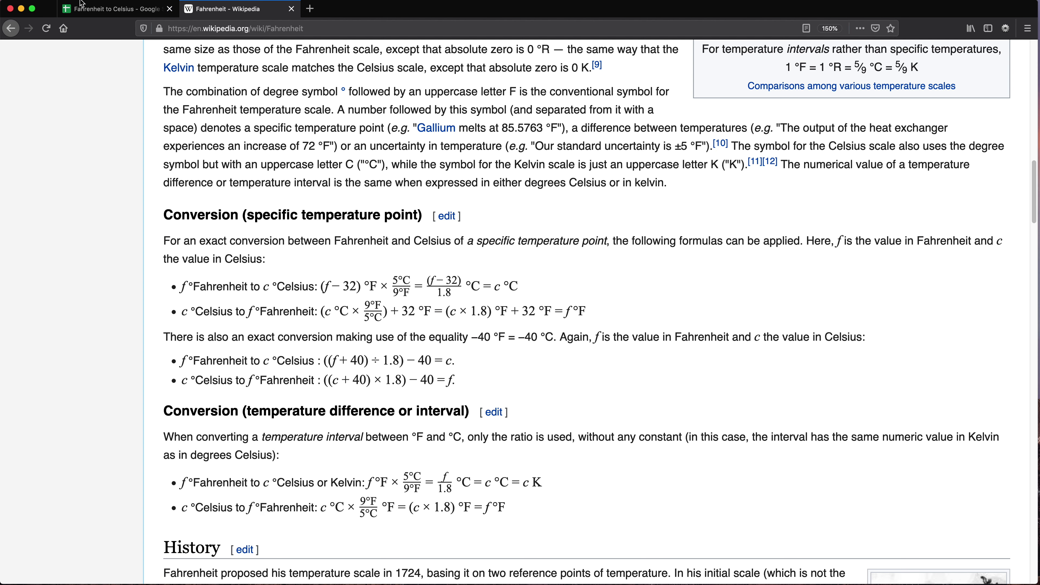
Back in Sheets, enter =(C2-32)*5/9 in D2
left_click(98, 8)
left_click(544, 297)
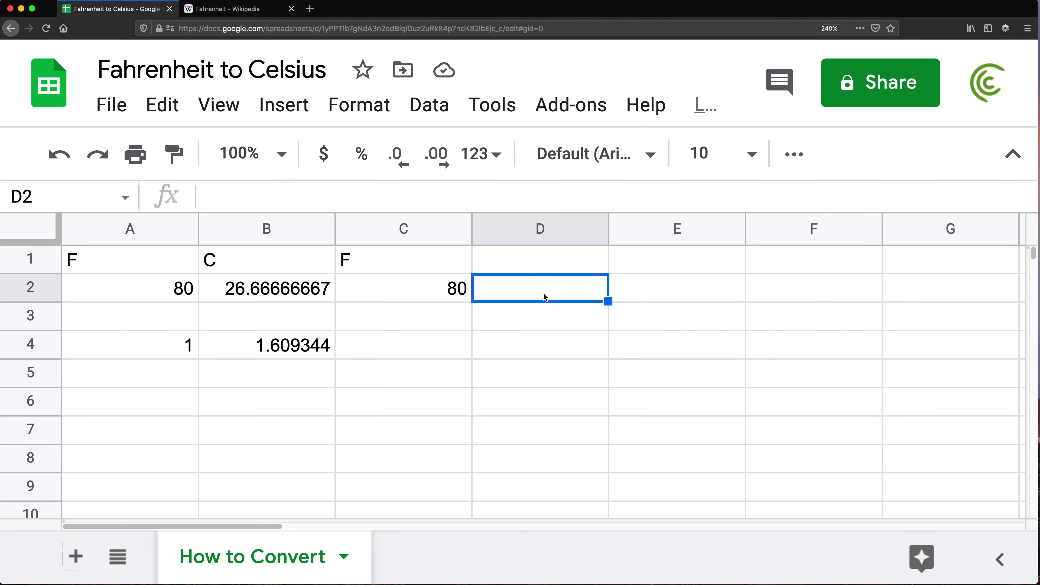
type("=")
left_click(439, 289)
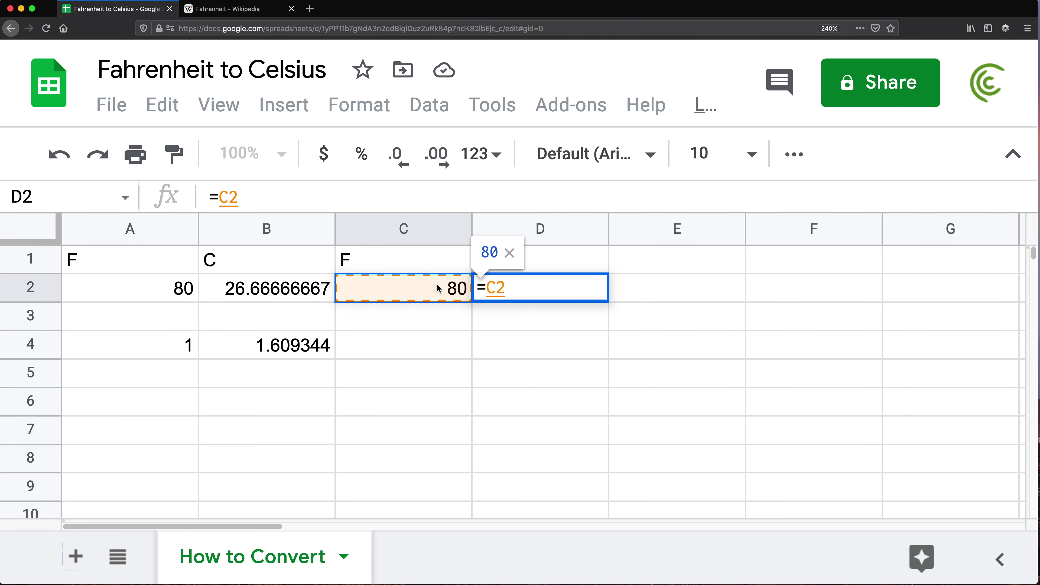
type("- ")
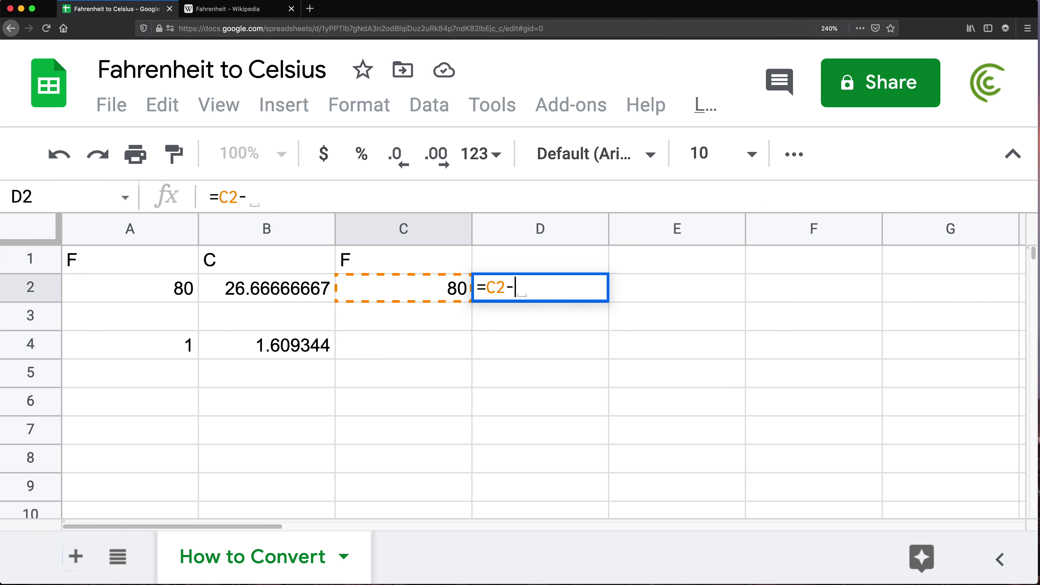
type("32")
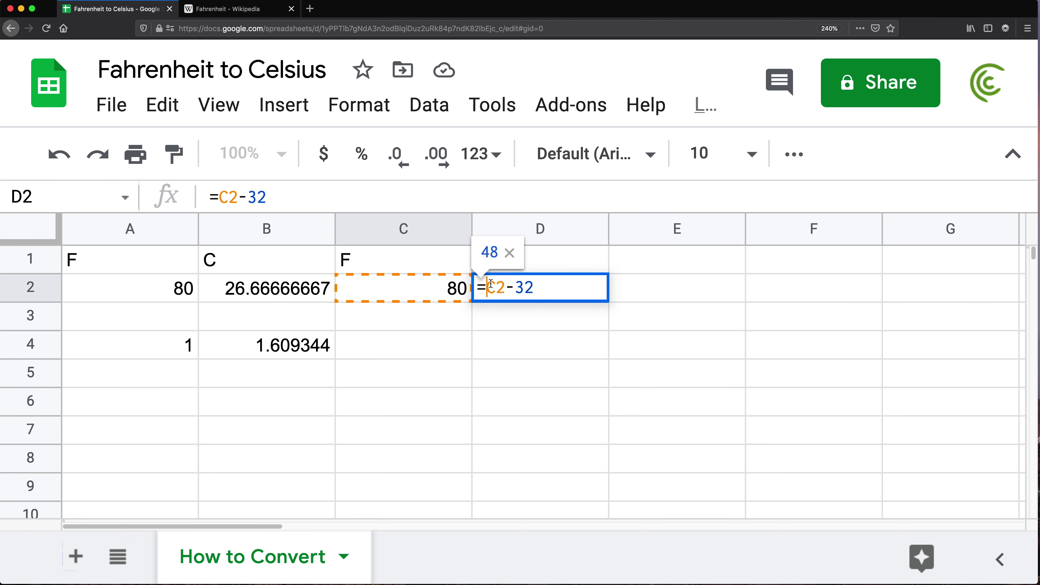
type("(")
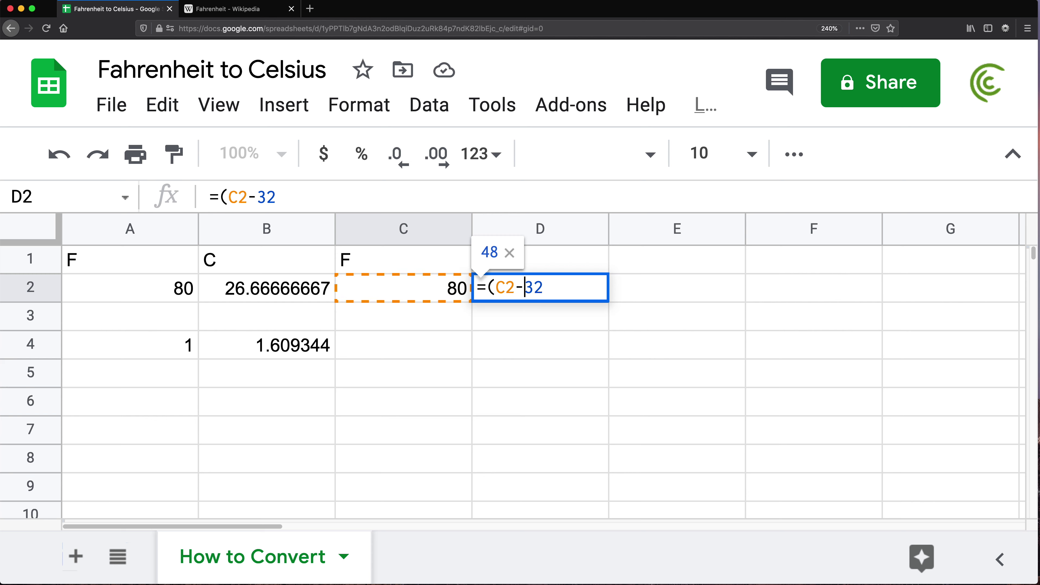
type(")")
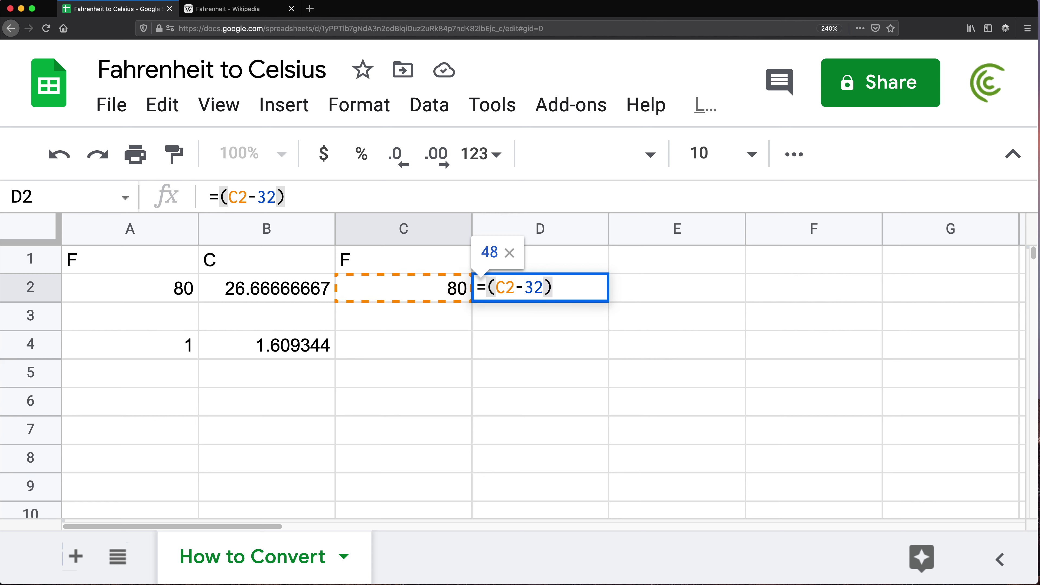
type("*5/9")
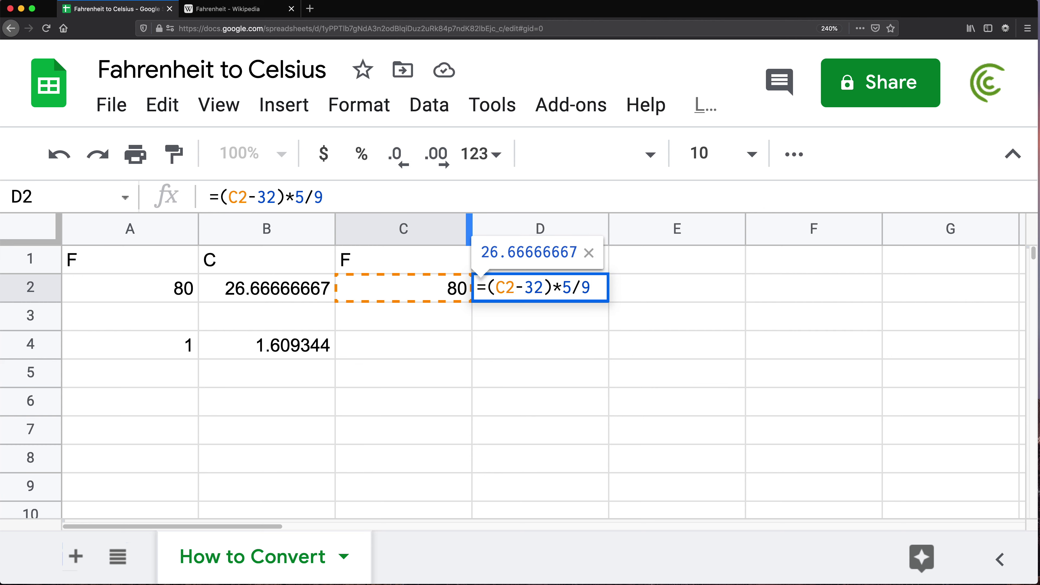
key("Return")
Compare D2's 26.66666667 with B2 and review the formula's −32 and 5/9 parts
key("Up")
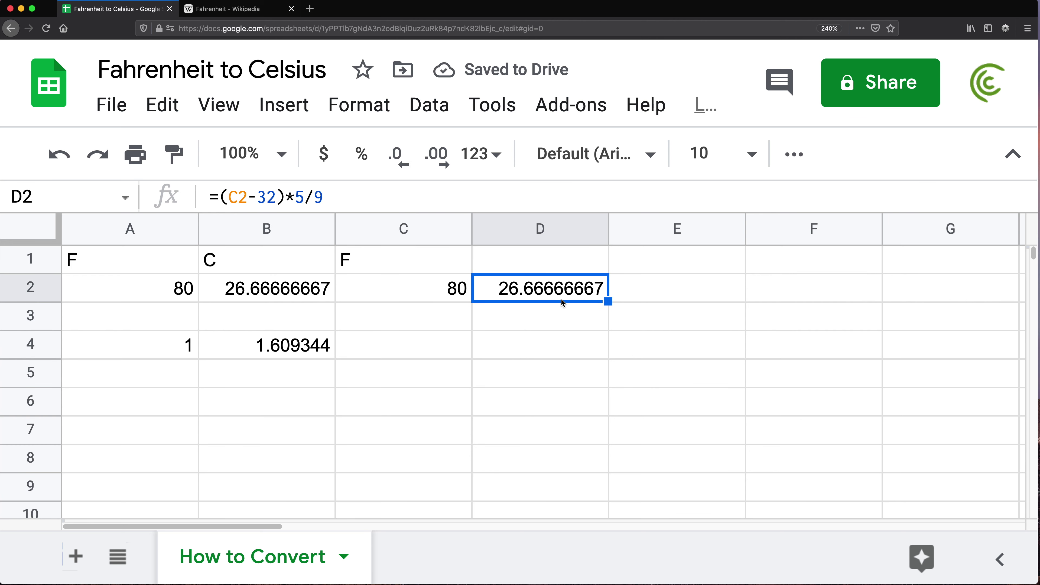
left_click(301, 287)
left_click(578, 296)
double_click(575, 297)
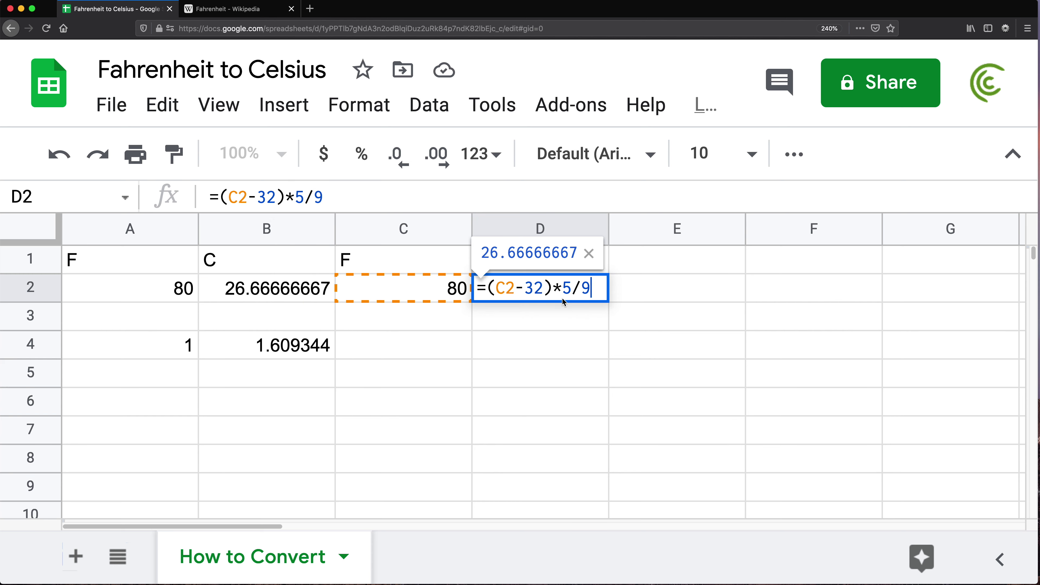
left_click_drag(525, 292, 591, 289)
left_click(562, 289)
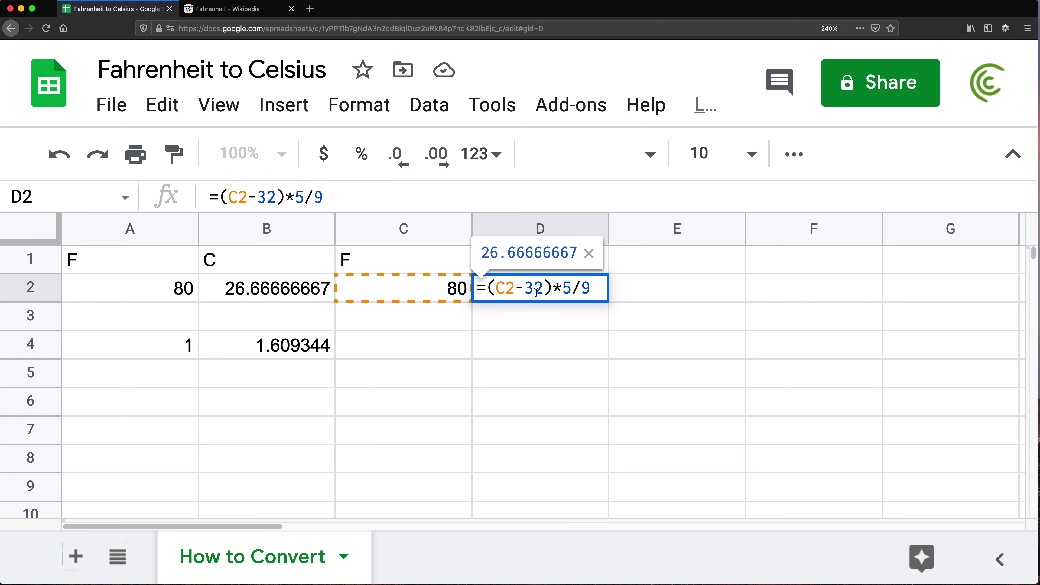
left_click_drag(525, 289, 587, 282)
left_click(560, 290)
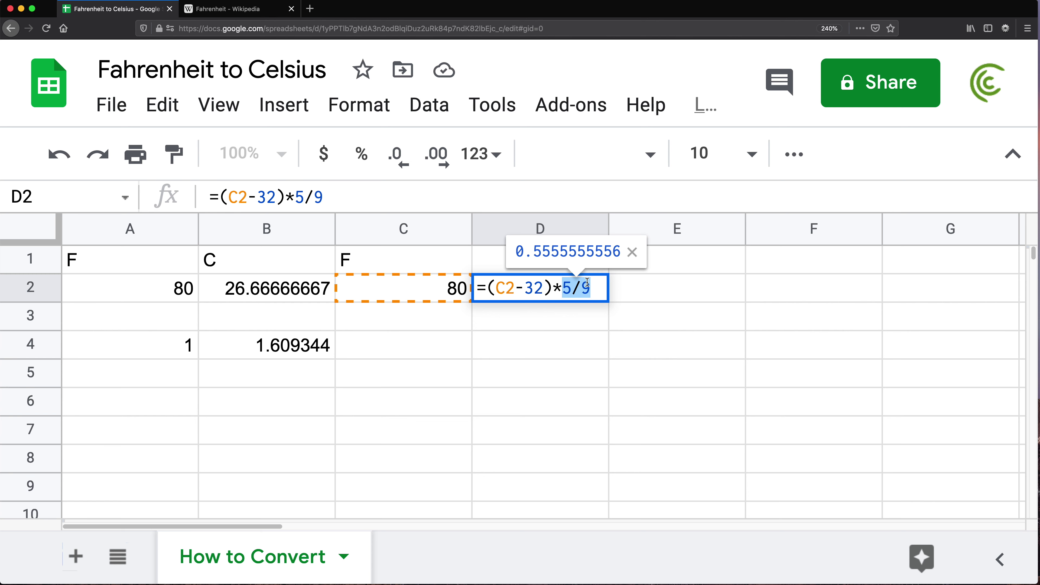
left_click(594, 286)
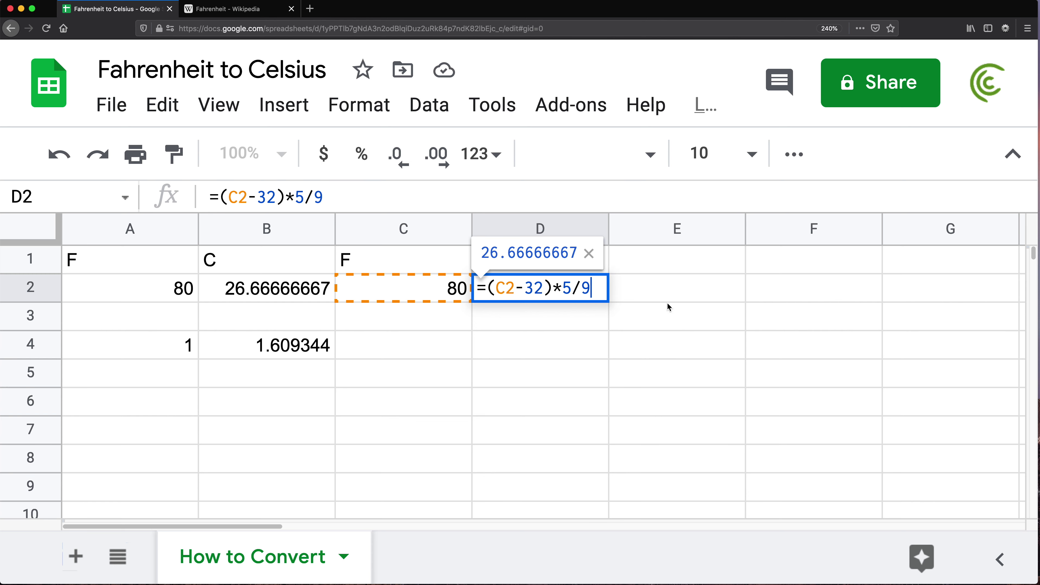
key("Return")
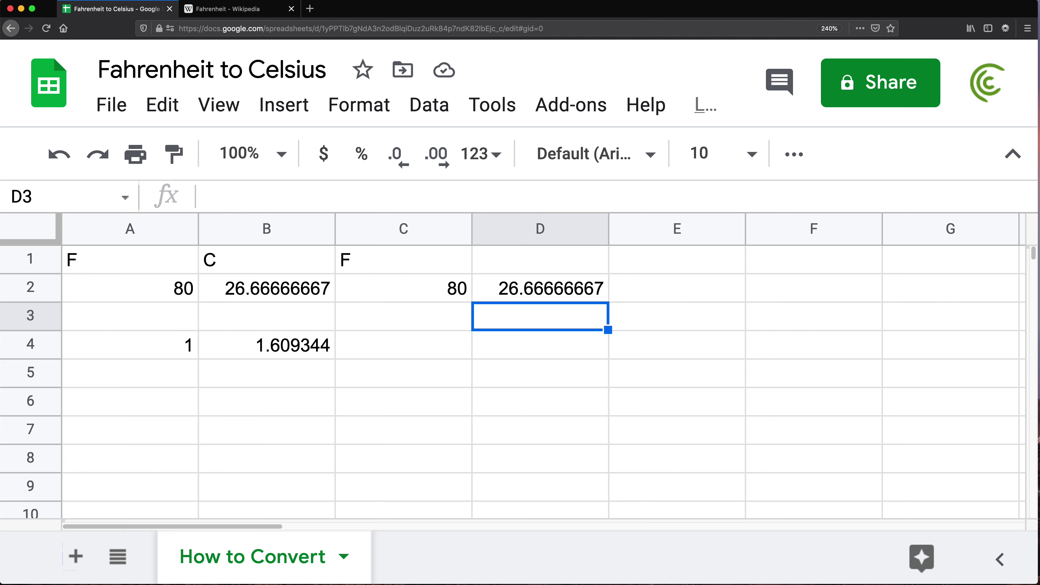
Label D1 as C and E1 as F
left_click(540, 288)
left_click(540, 260)
type("C")
key("Tab")
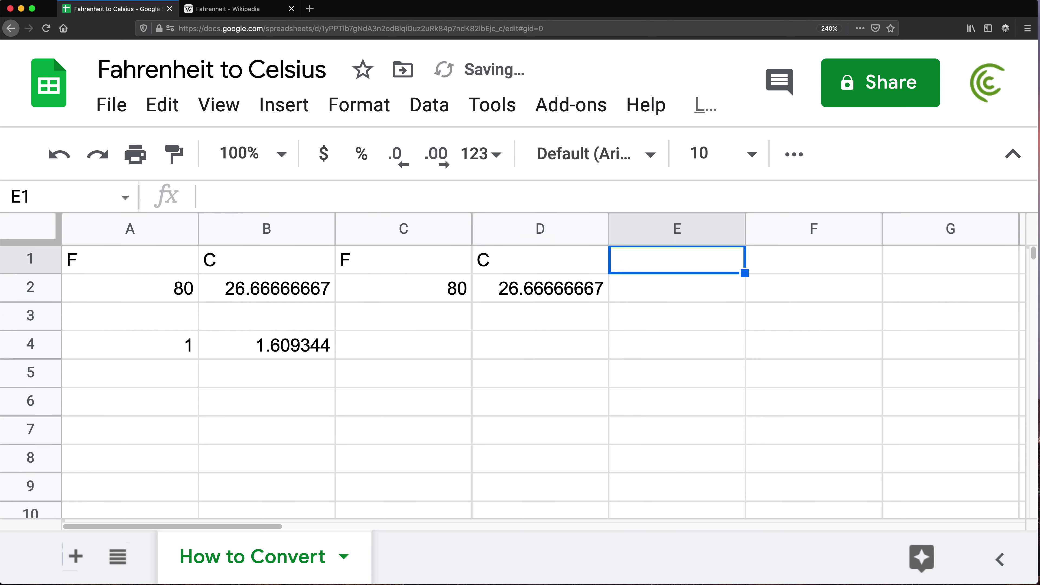
type("F")
key("Return")
Reopen D2's =(C2-32)*5/9, preview the 5/9 value, and leave it committed at 26.66666667
left_click(547, 286)
double_click(546, 287)
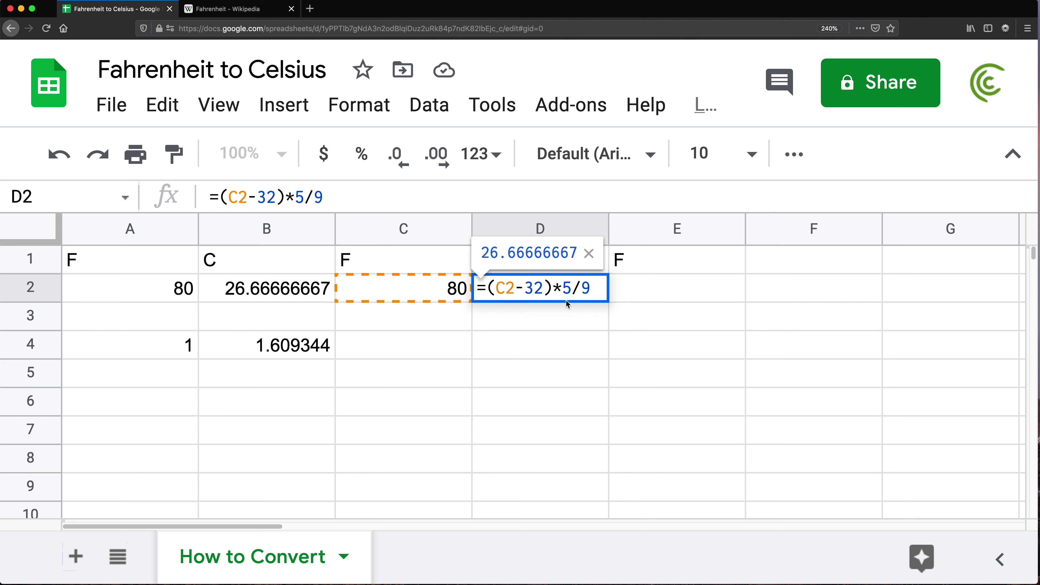
left_click(563, 288)
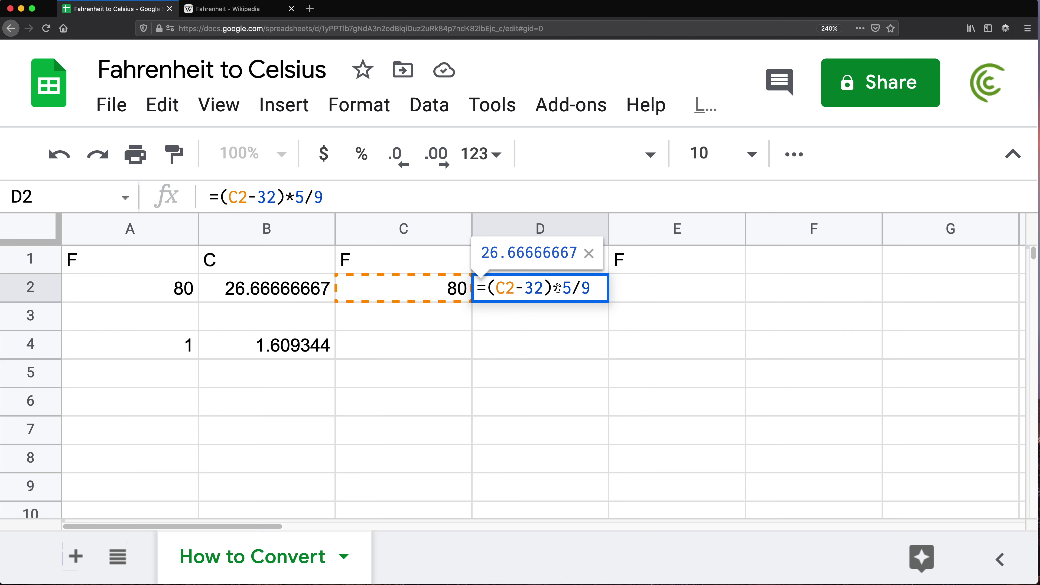
left_click_drag(564, 287, 586, 291)
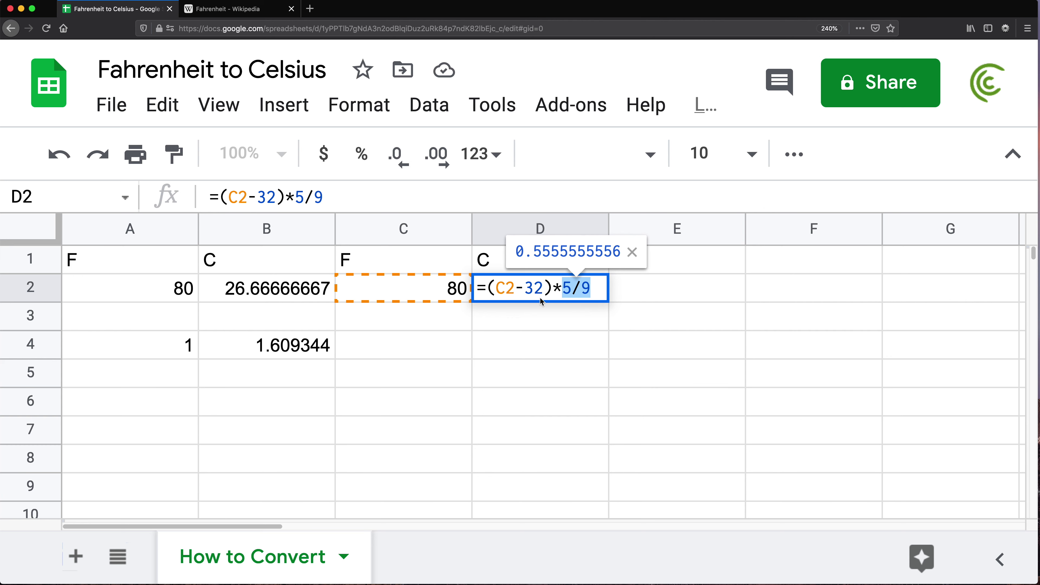
key("Escape")
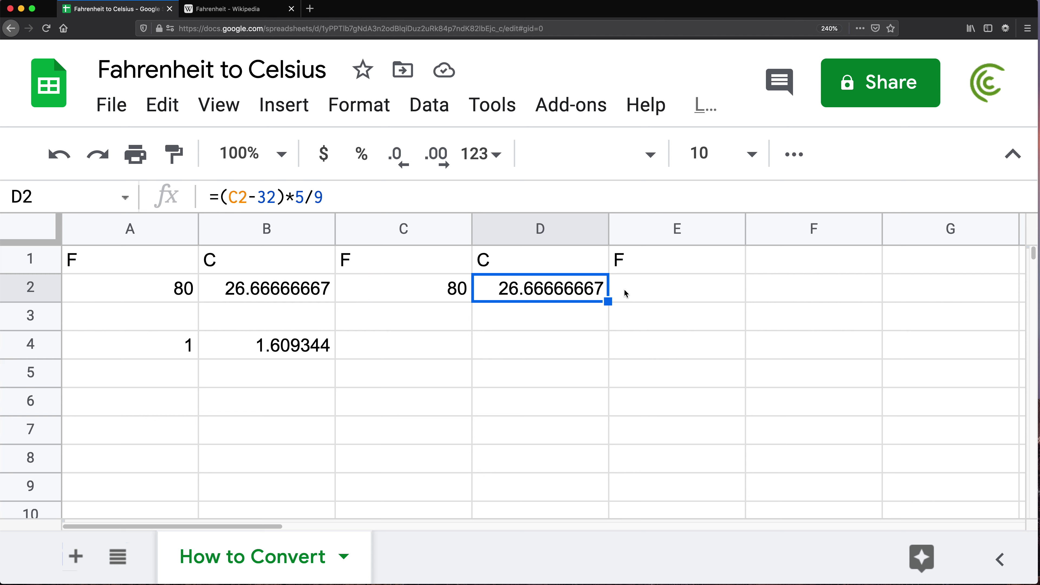
Enter =D2/(5/9)+32 in E2, returning 80
left_click(626, 288)
type("=")
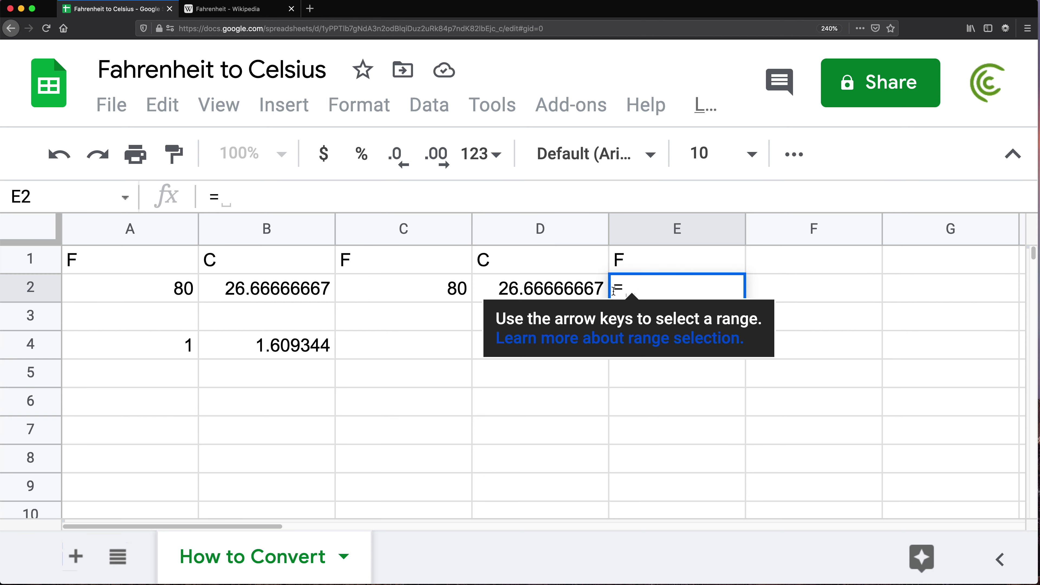
left_click(508, 286)
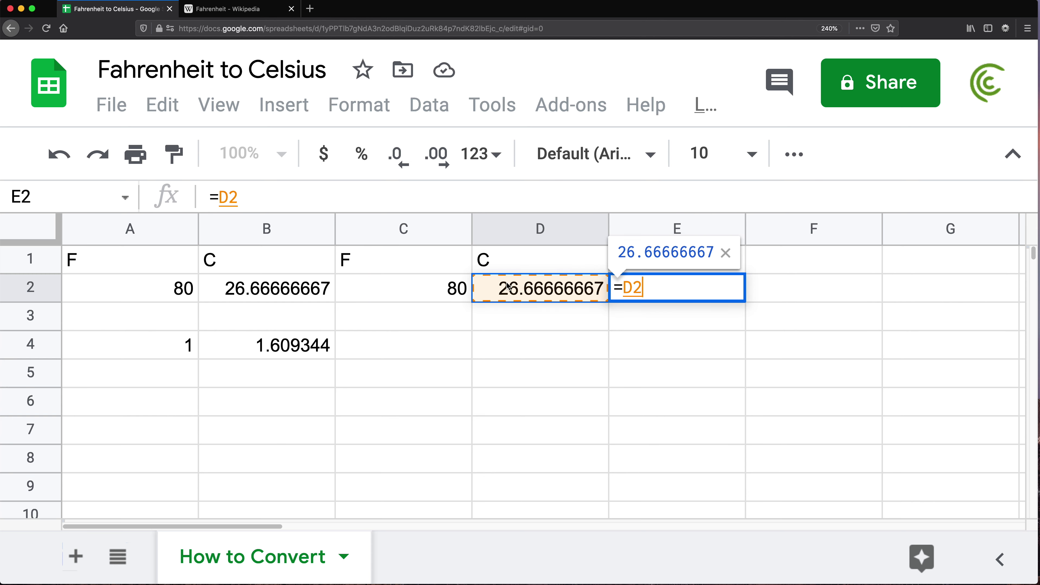
type("/(")
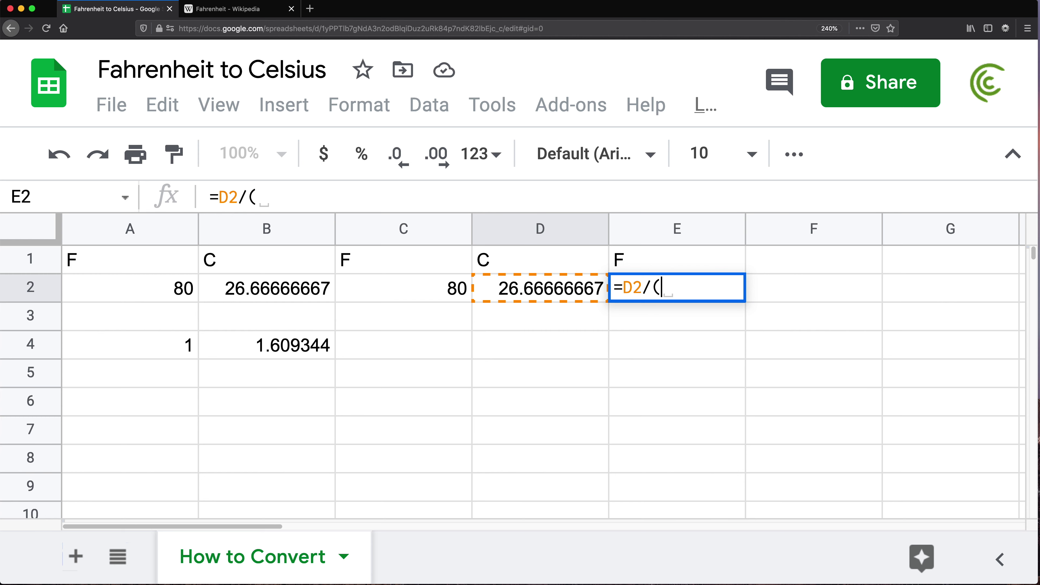
type("5/9)")
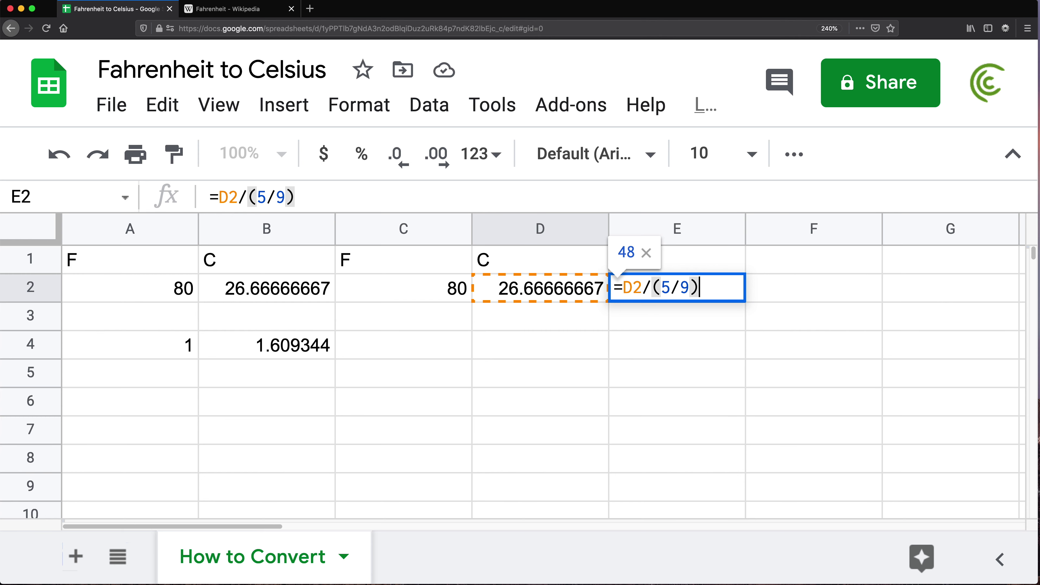
type("+32")
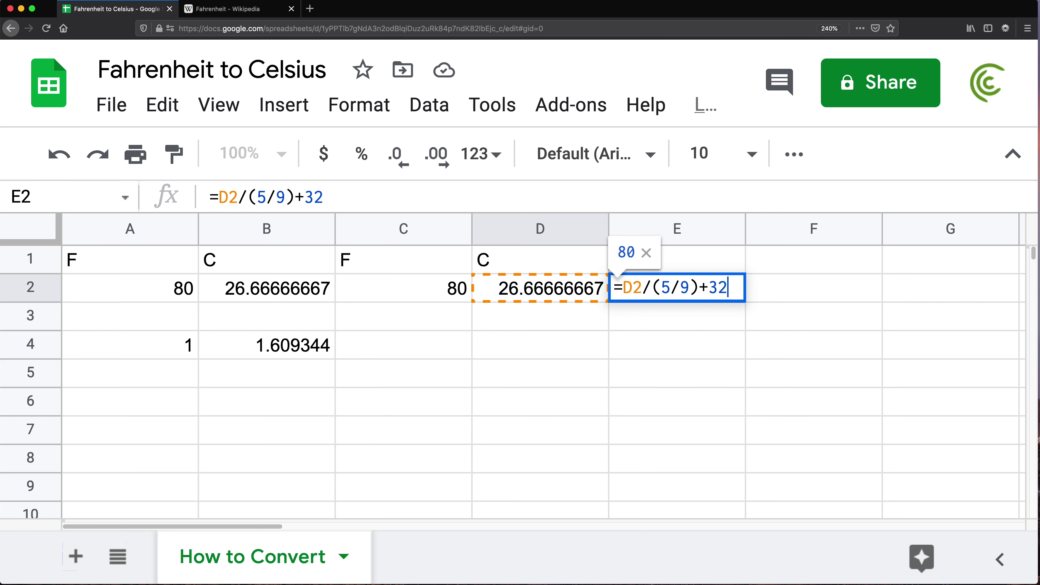
key("Return")
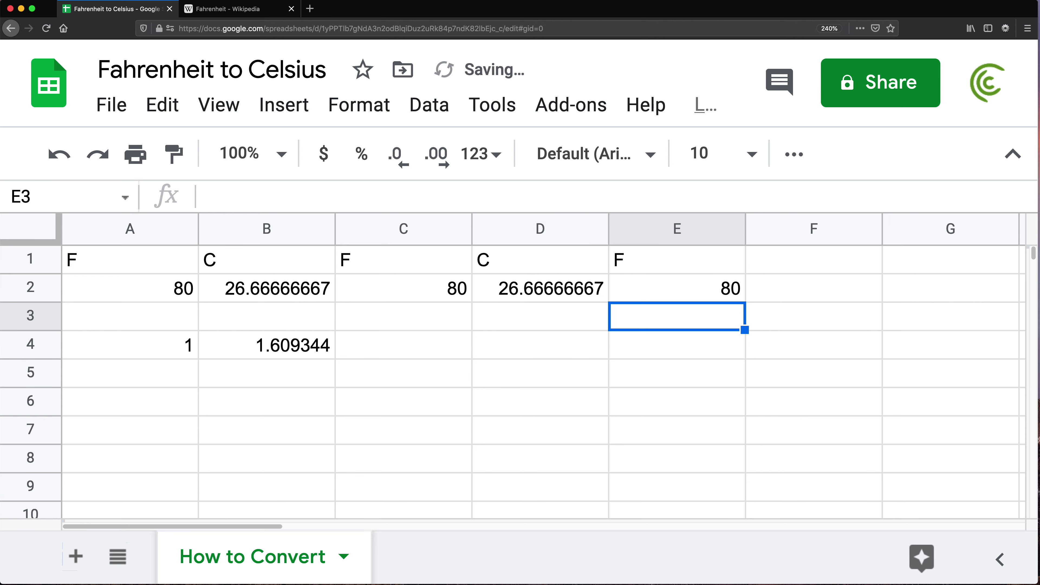
Edit E2's formula, flipping the fraction 5/9 to 9/5
double_click(635, 288)
key("Return")
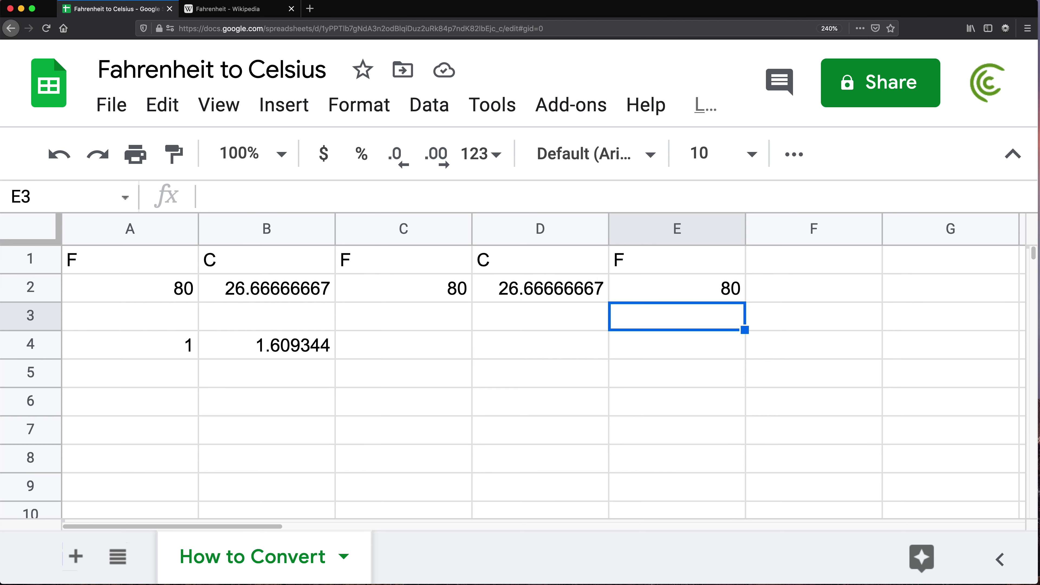
double_click(687, 292)
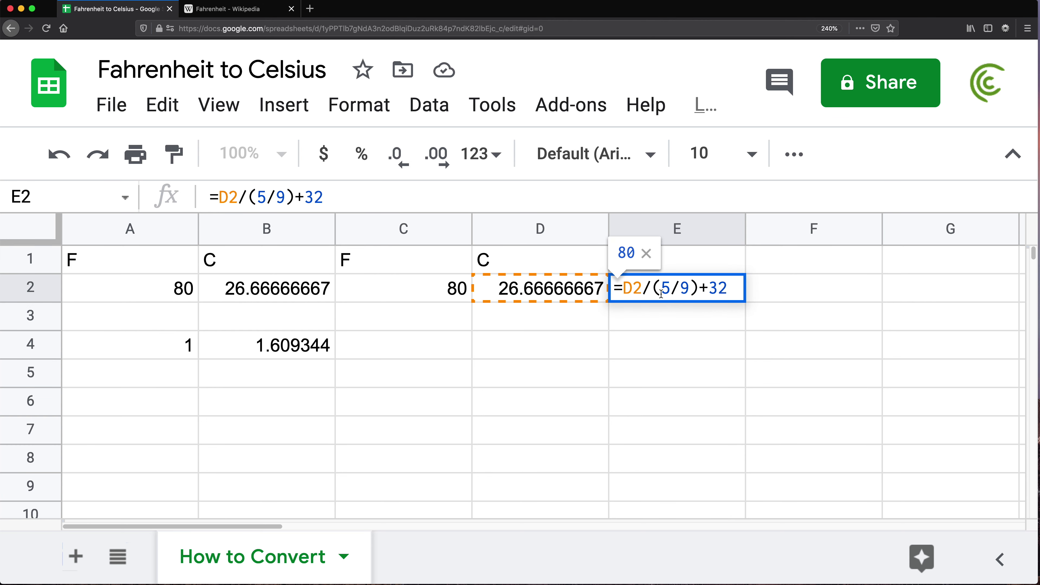
left_click_drag(695, 288, 667, 289)
left_click(666, 289)
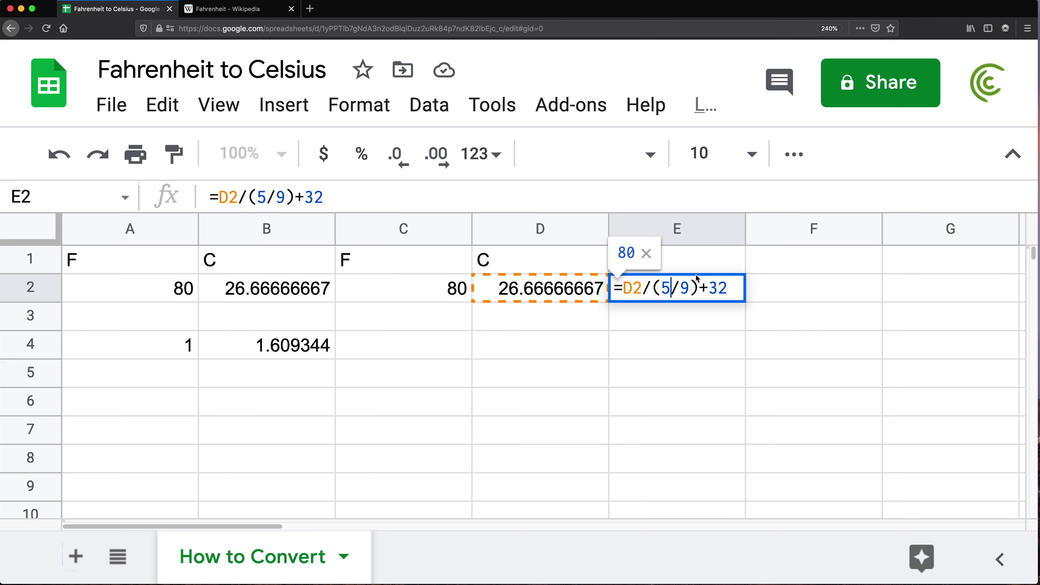
key("BackSpace")
type("9")
key("Right")
key("Right")
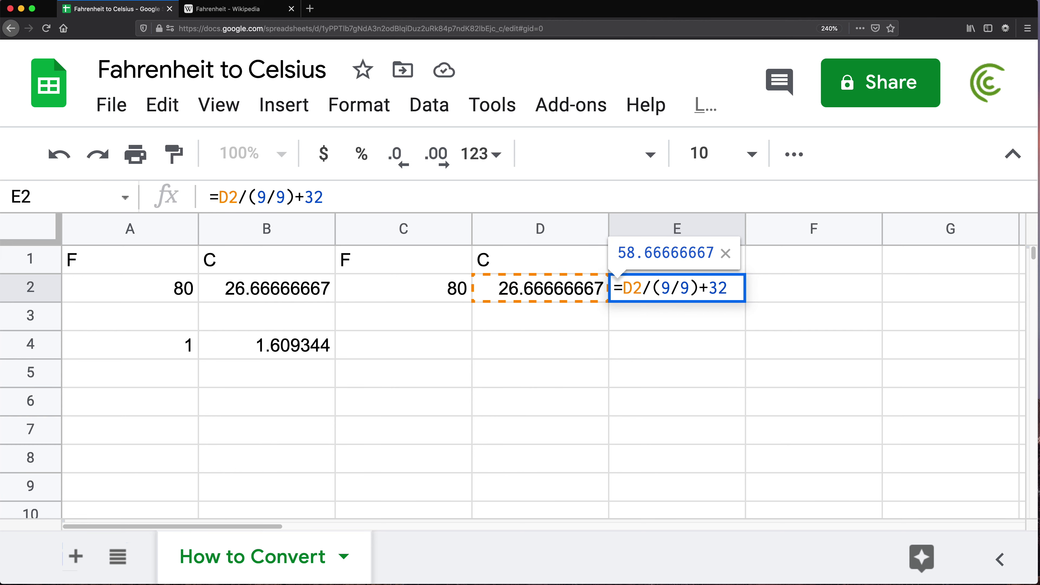
key("BackSpace")
type("5")
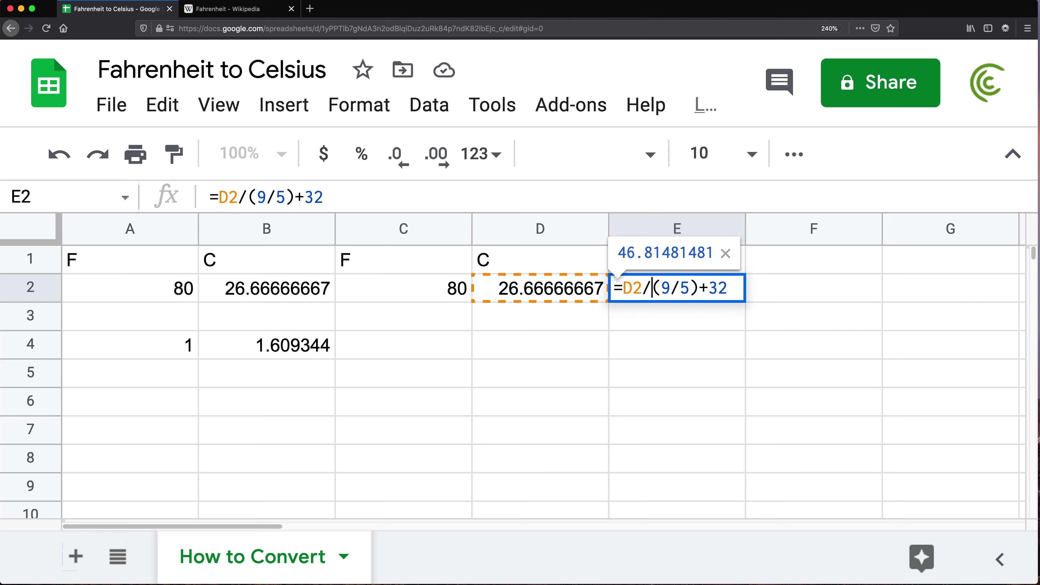
Replace the division with multiplication and drop the parentheses, so E2 reads =D2*9/5+32
key("BackSpace")
type("*")
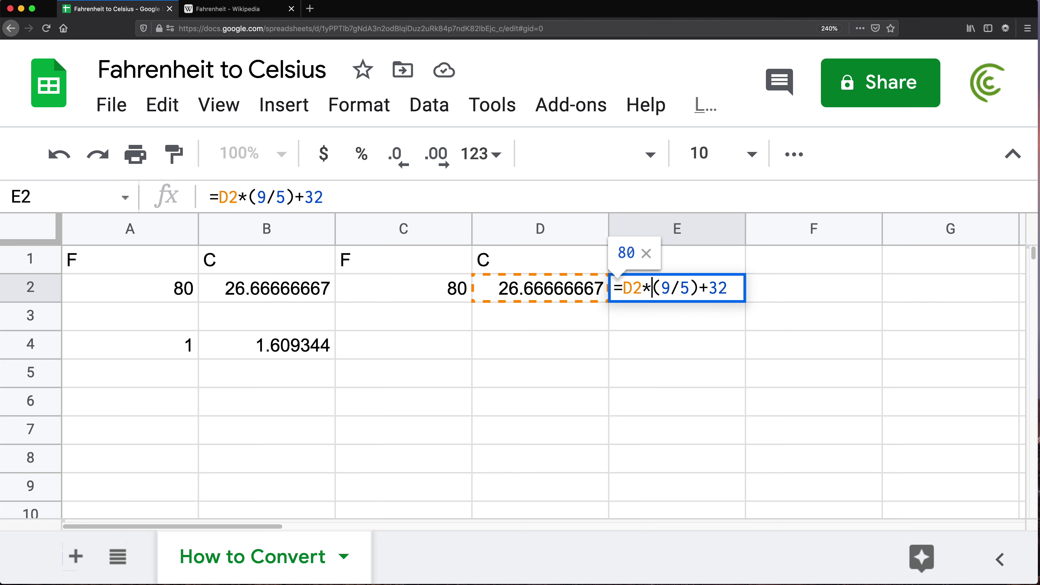
key("Delete")
key("Right")
key("Right")
key("Right")
key("Right")
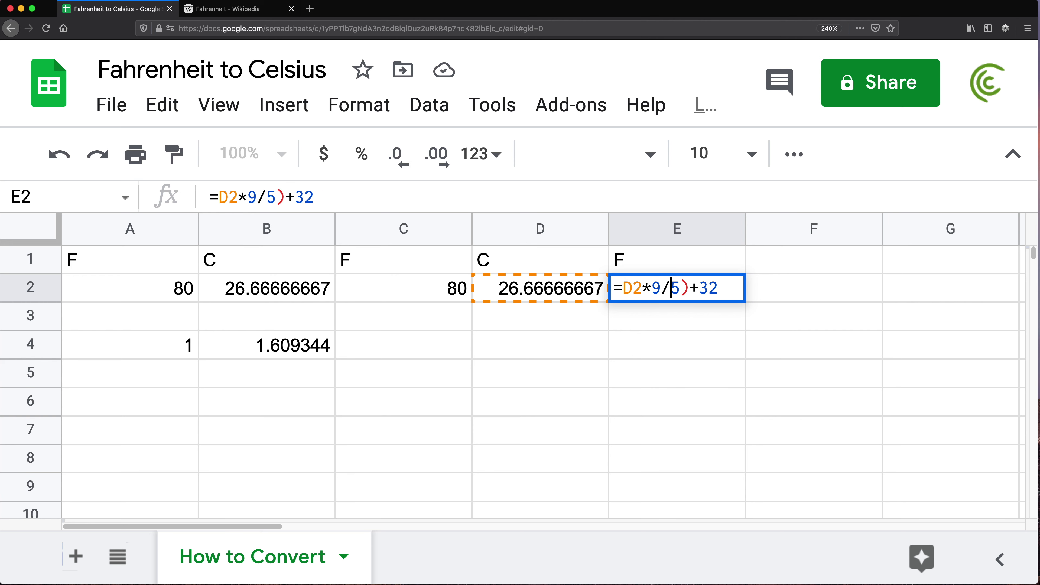
key("BackSpace")
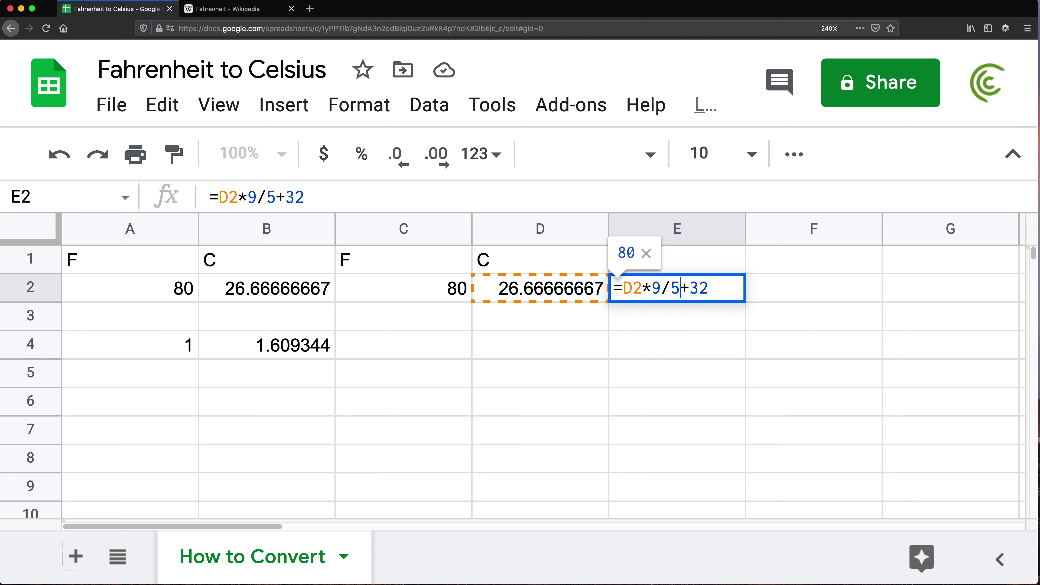
key("Return")
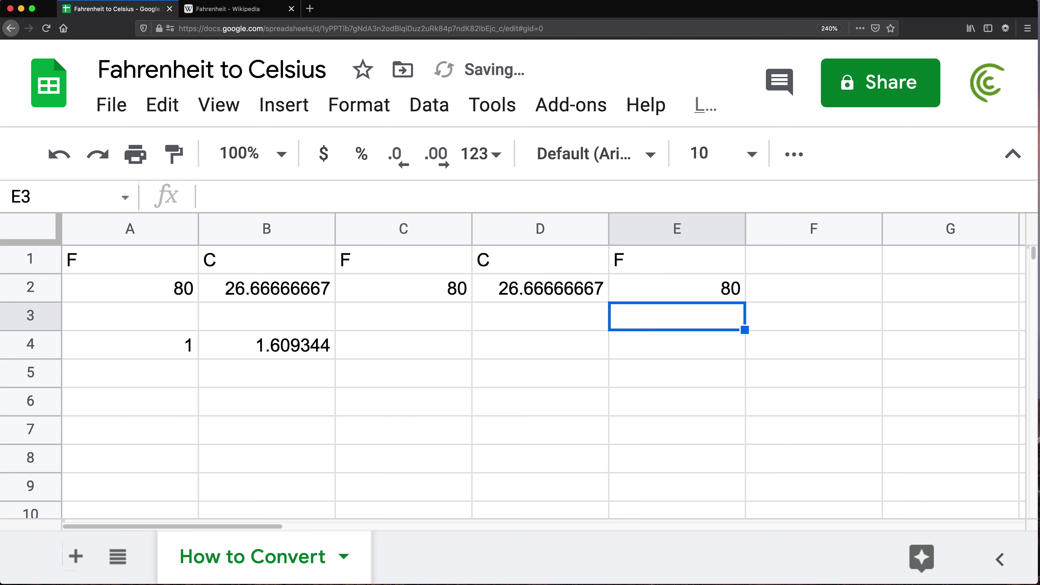
Check the E2 and D2 formulas, then set A2 to 15 and then 10, giving -12.22222222 °C
left_click(676, 287)
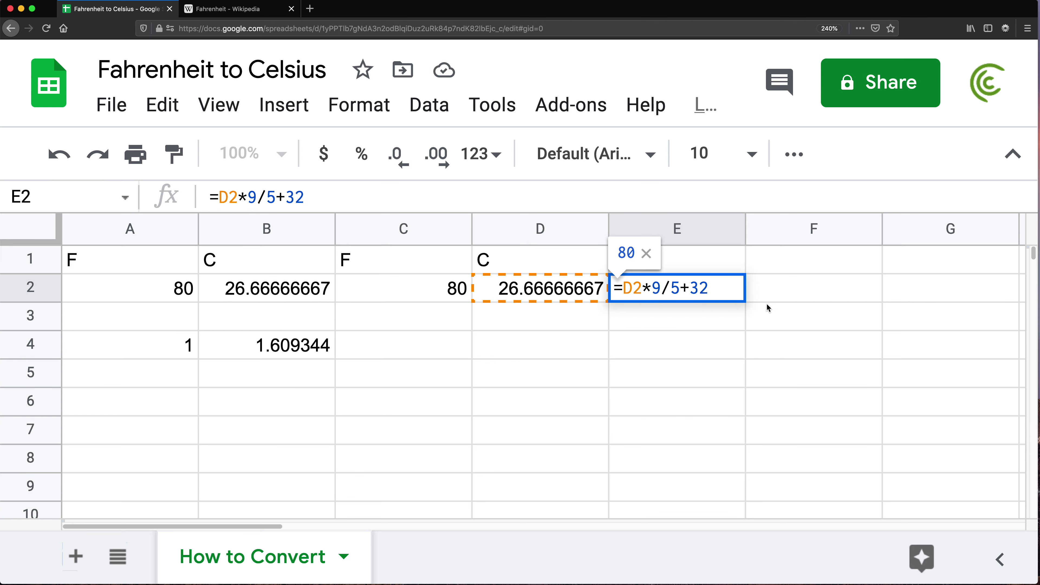
key("Return")
left_click(540, 288)
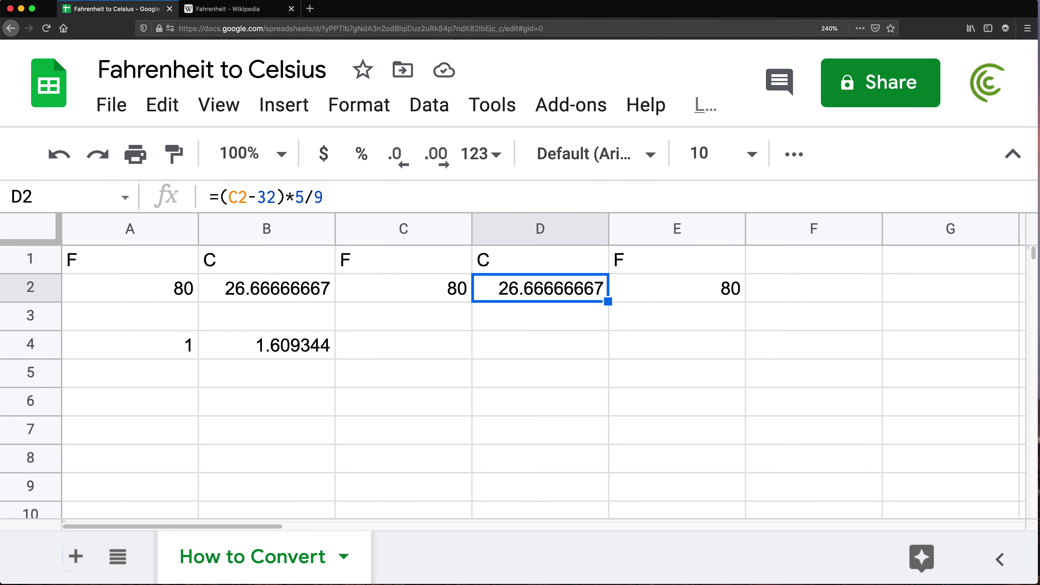
left_click(154, 288)
type("15")
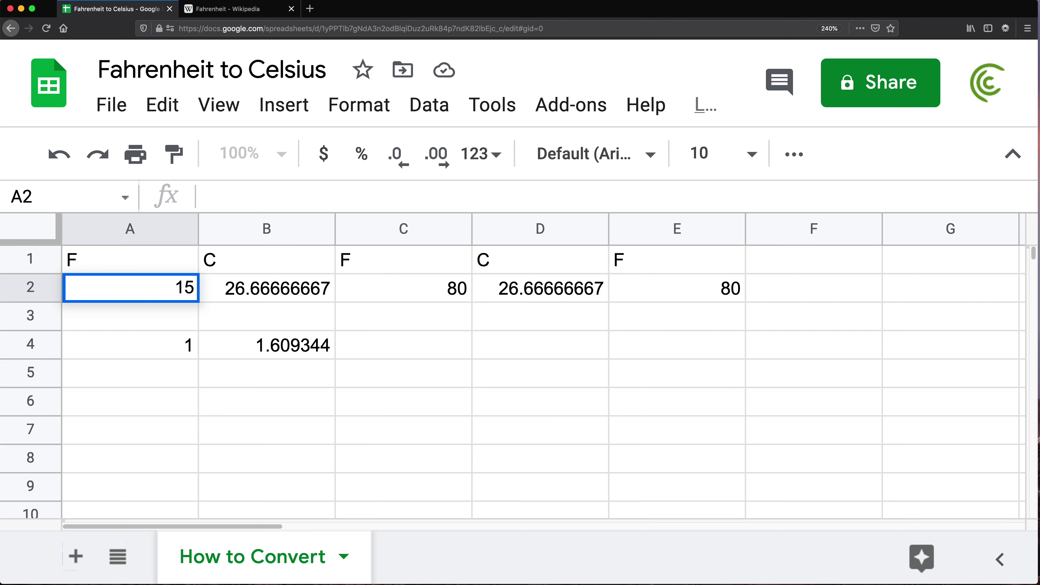
key("Return")
left_click(260, 291)
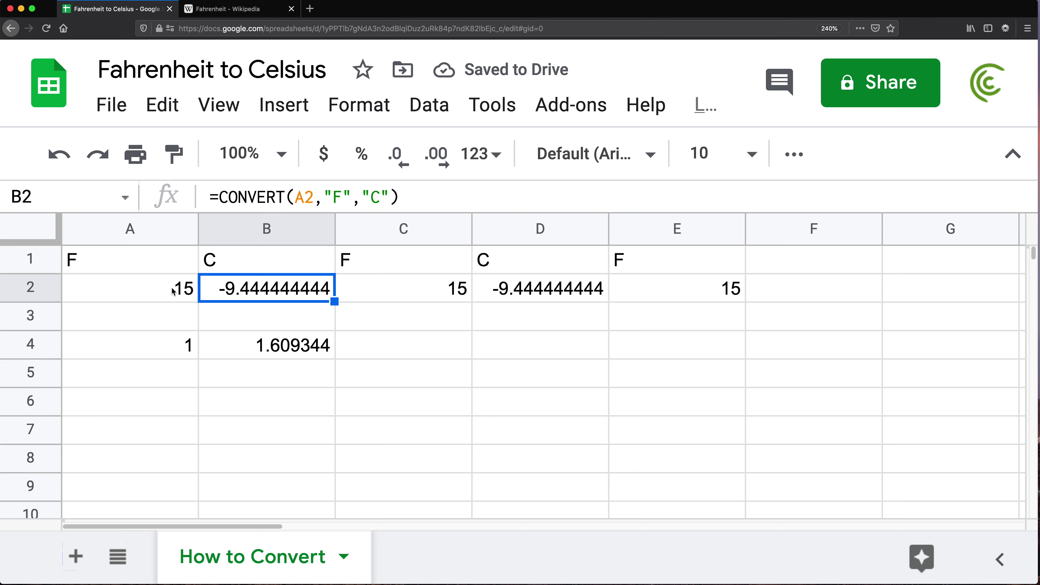
left_click(149, 297)
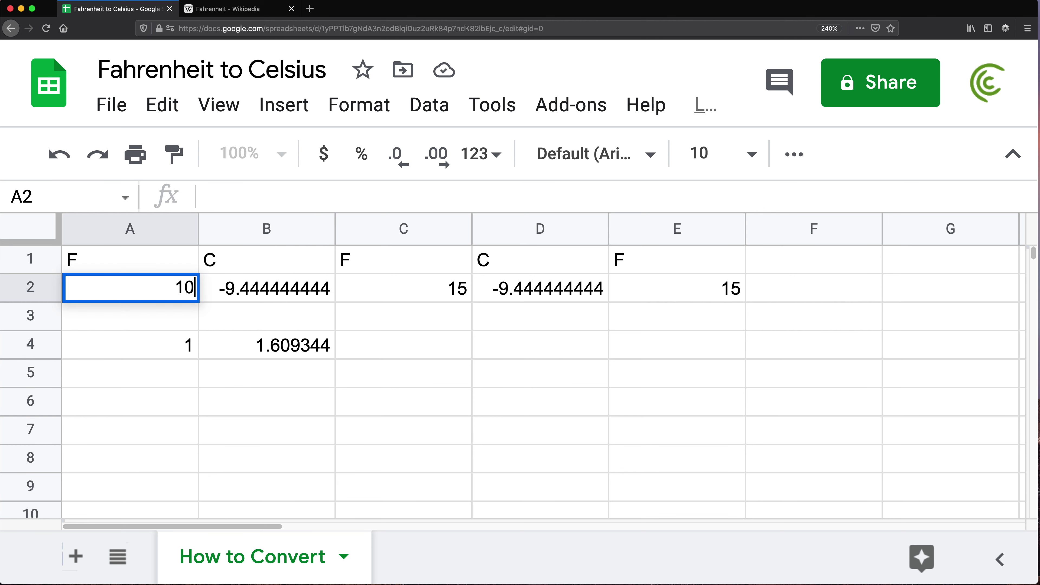
key("Return")
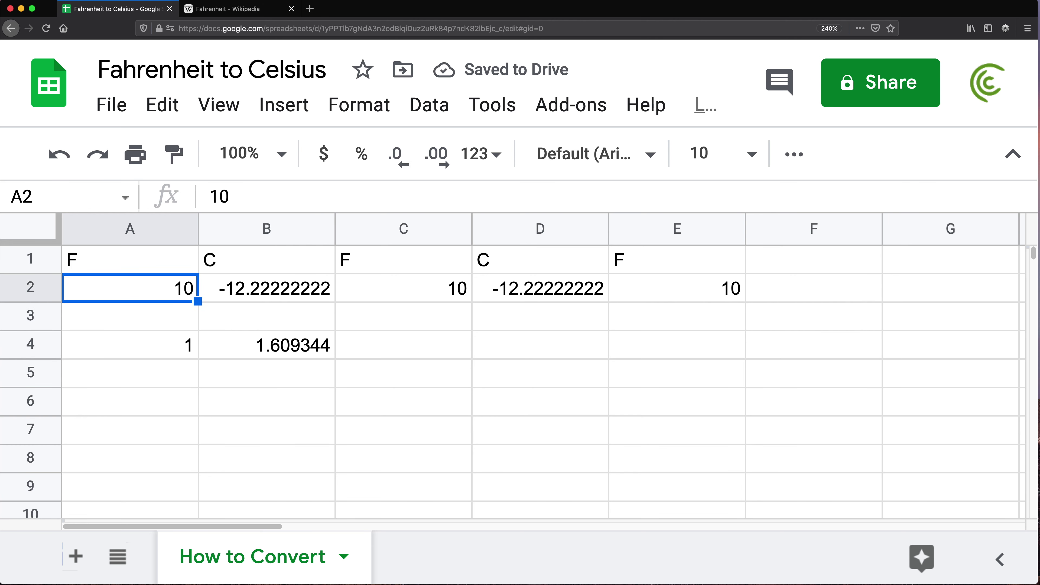